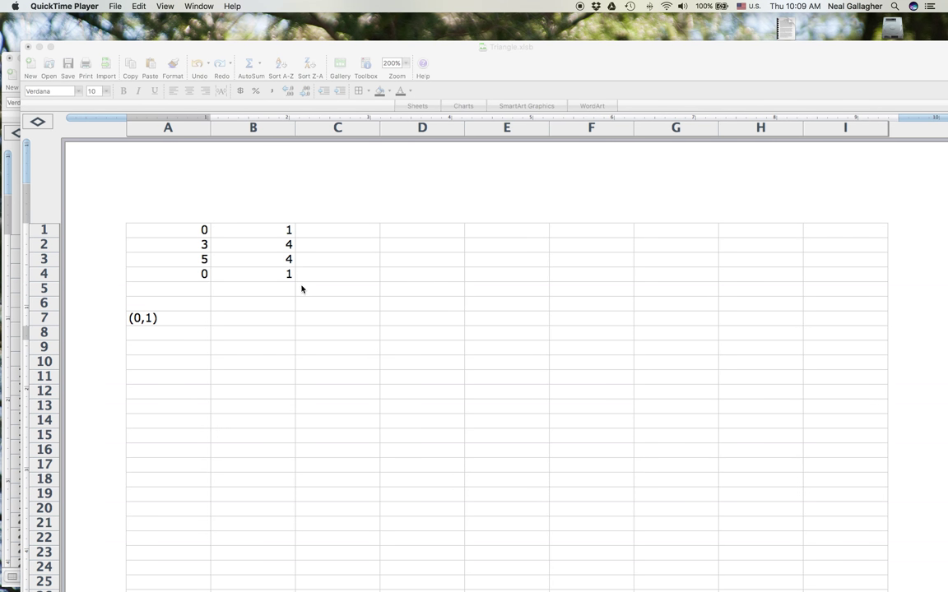
# Step: Move the CONCATENATE coordinate-pair formula from cell A7 to C1, beside the first vertex
pyautogui.click(146, 322)
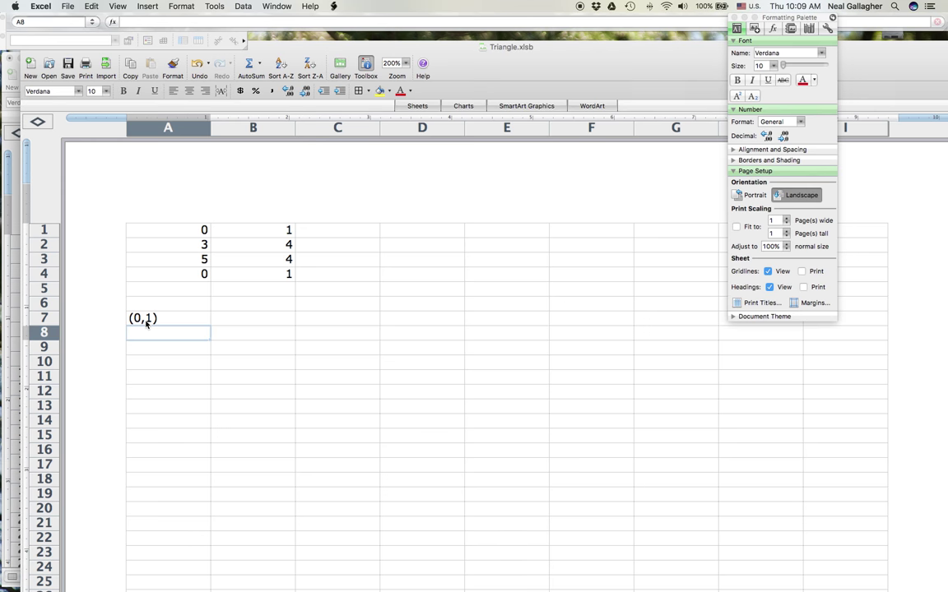
pyautogui.click(147, 321)
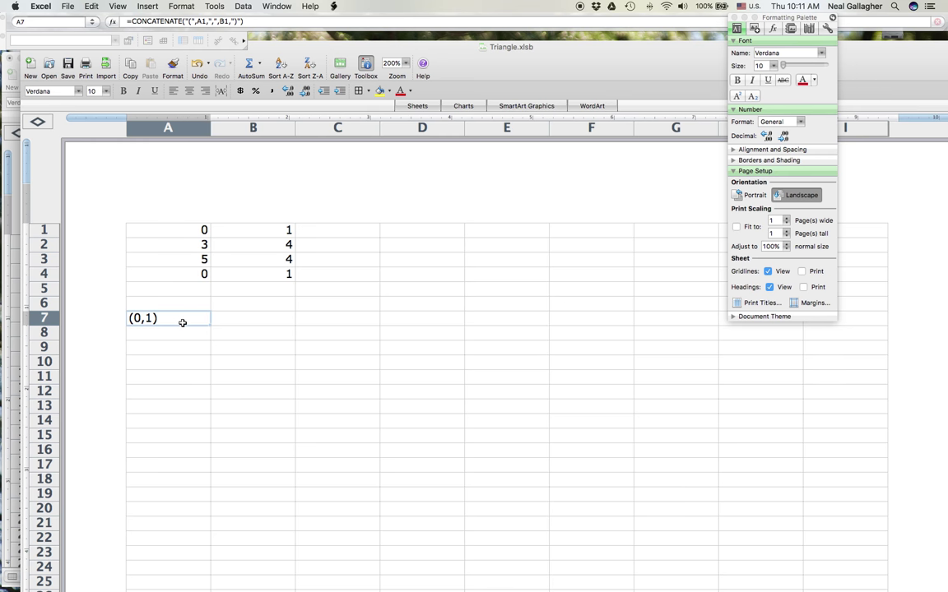
pyautogui.press('super+c')
pyautogui.click(346, 235)
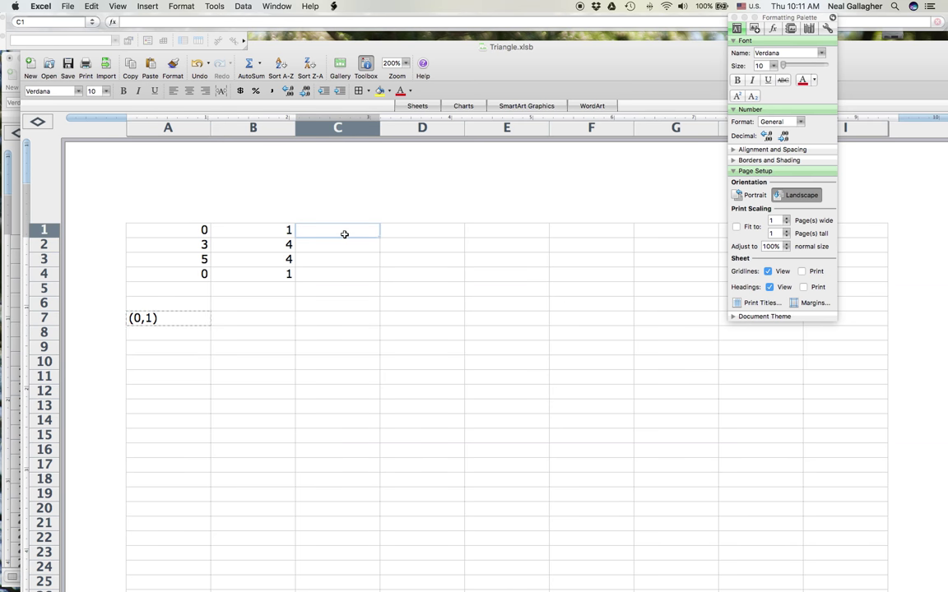
pyautogui.press('super+v')
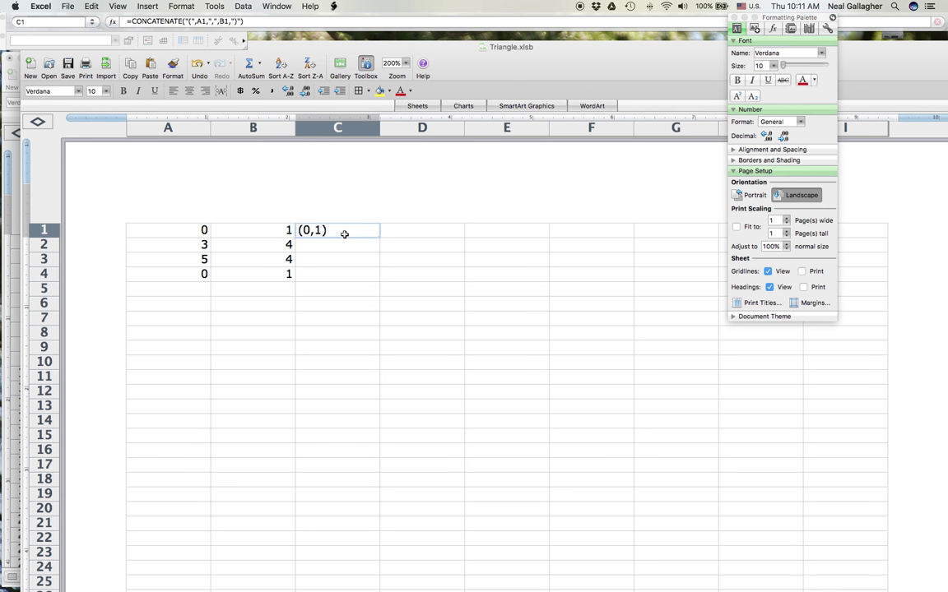
# Step: Move the vertex data block A1:C4 down so it starts at cell A4, freeing the top rows
pyautogui.click(171, 232)
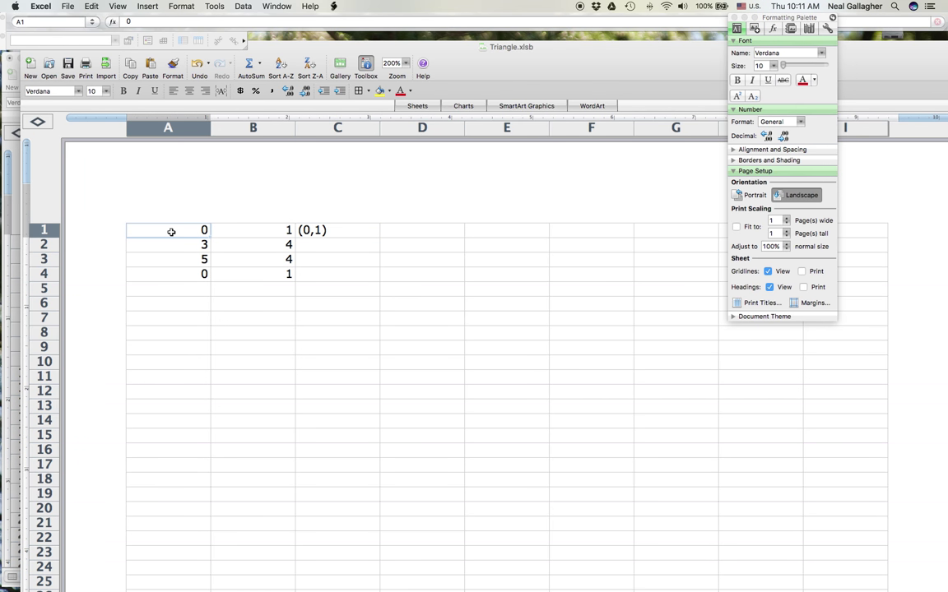
pyautogui.keyDown('shift'); pyautogui.click(332, 277); pyautogui.keyUp('shift')
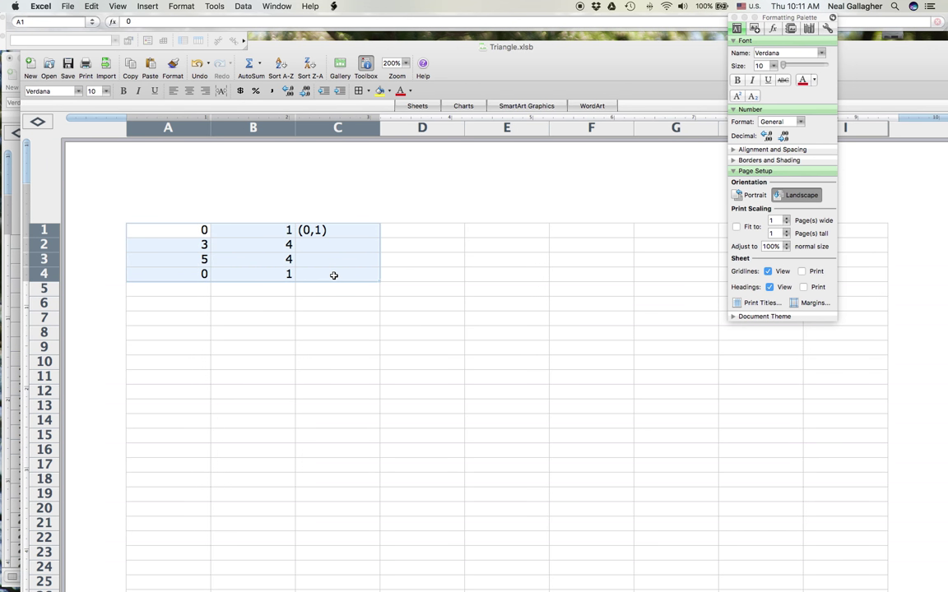
pyautogui.press('super+c')
pyautogui.click(168, 277)
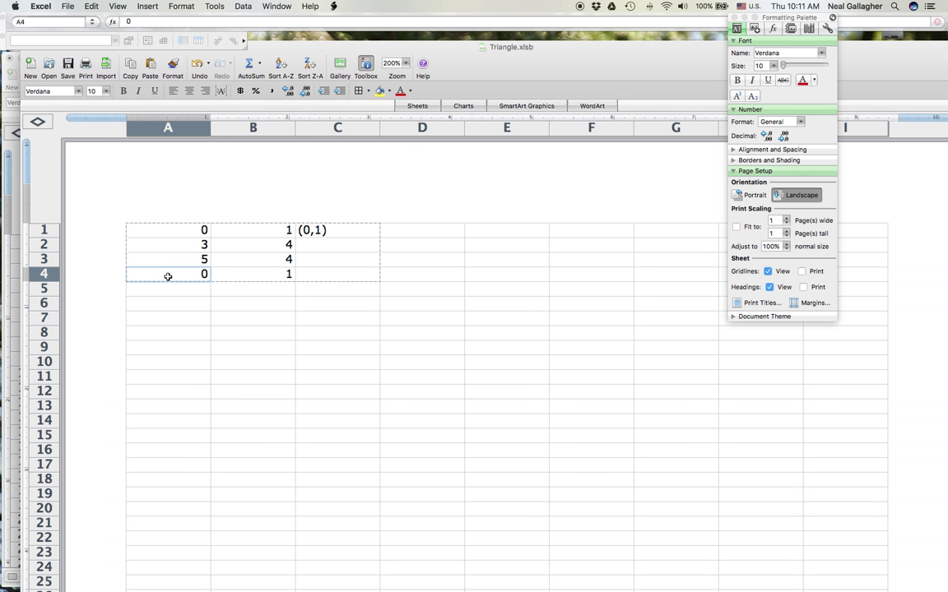
pyautogui.press('super+v')
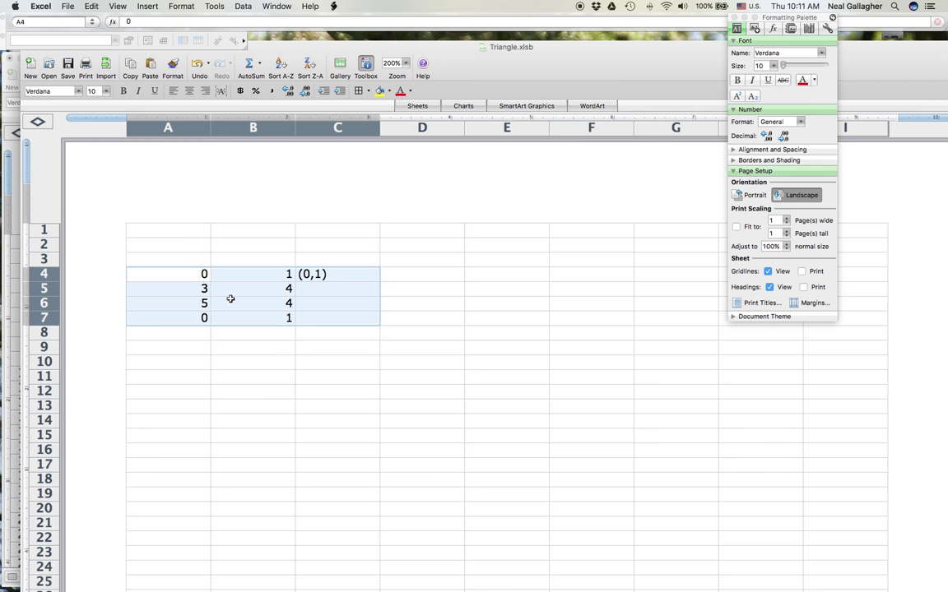
# Step: Merge cells A1 and B1 into a single cell above the coordinate columns
pyautogui.click(176, 234)
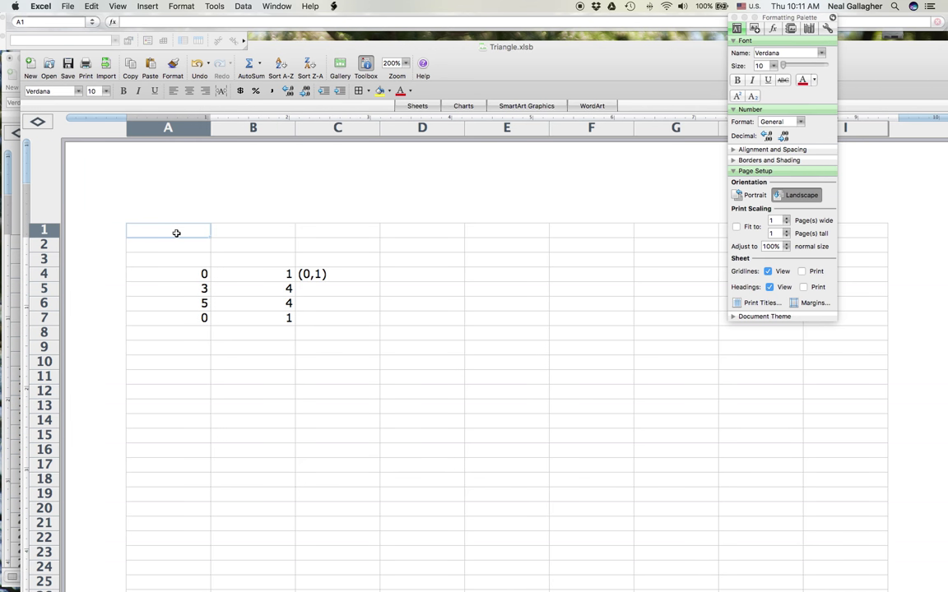
pyautogui.keyDown('shift'); pyautogui.click(252, 231); pyautogui.keyUp('shift')
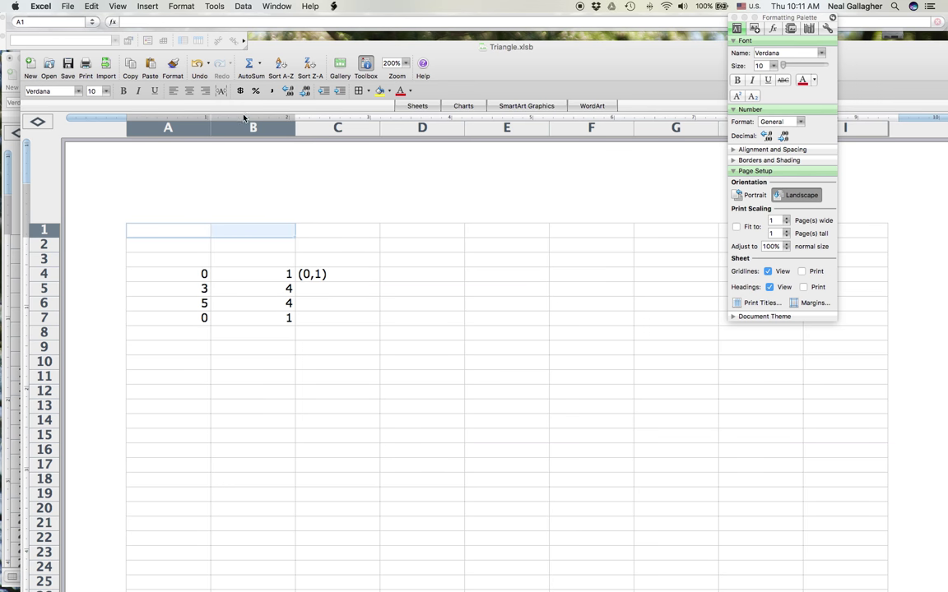
pyautogui.click(171, 8)
pyautogui.click(184, 23)
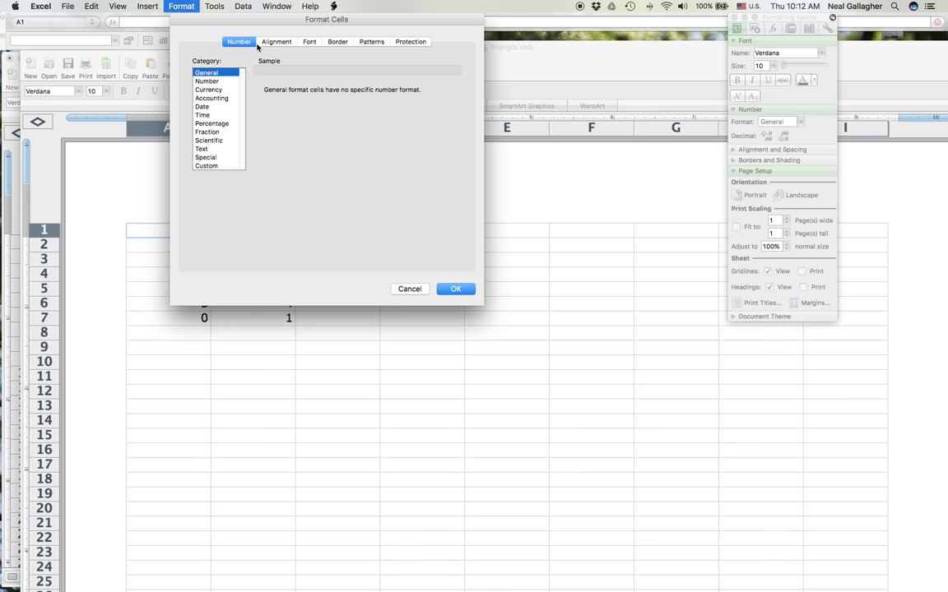
pyautogui.click(278, 43)
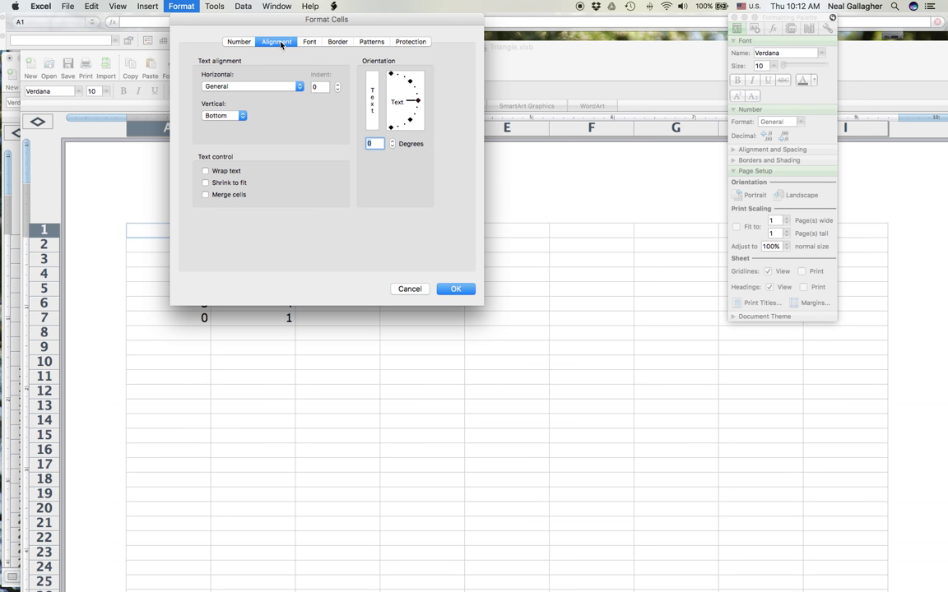
pyautogui.click(206, 195)
pyautogui.click(450, 290)
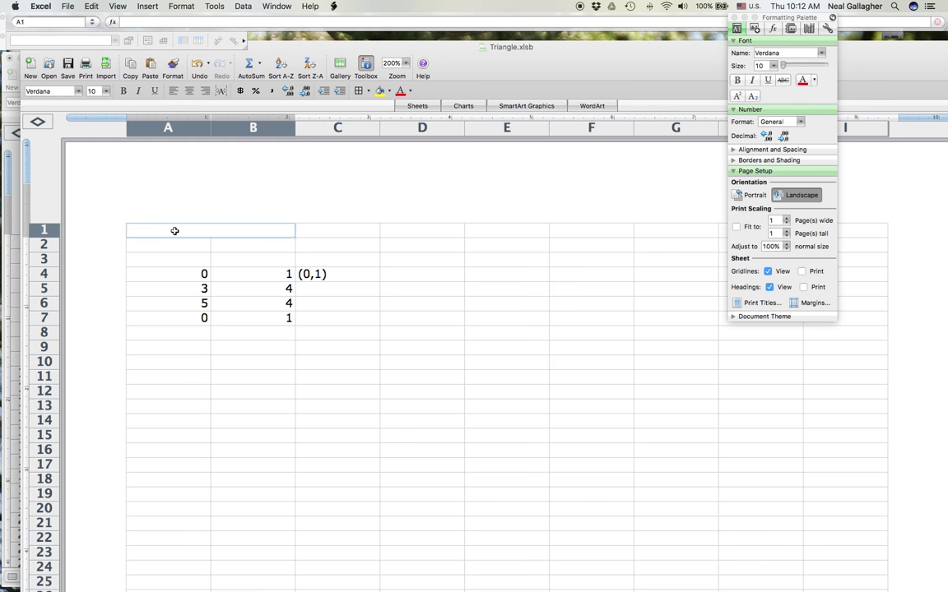
# Step: Enter the title "Triangle Vertices" in the merged cell A1
pyautogui.write('Tr')
pyautogui.write('angle')
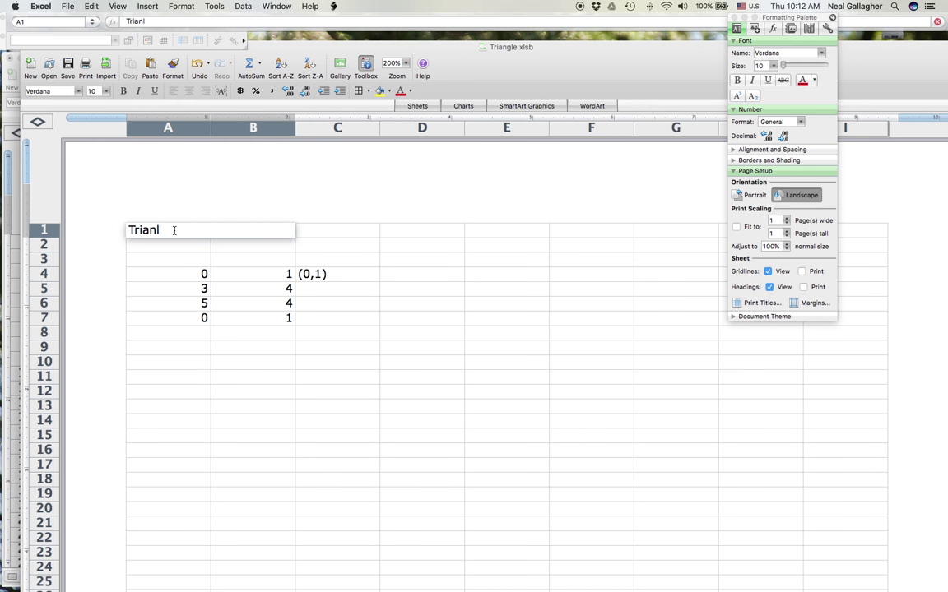
pyautogui.write(' Ve')
pyautogui.press('BackSpace')
pyautogui.press('BackSpace')
pyautogui.press('BackSpace')
pyautogui.write('Vertices')
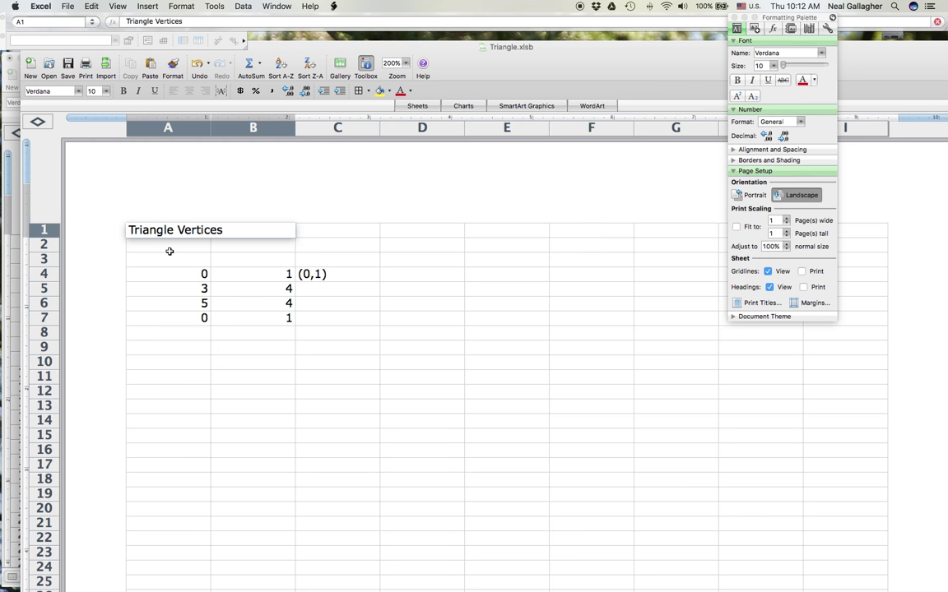
pyautogui.press('Return')
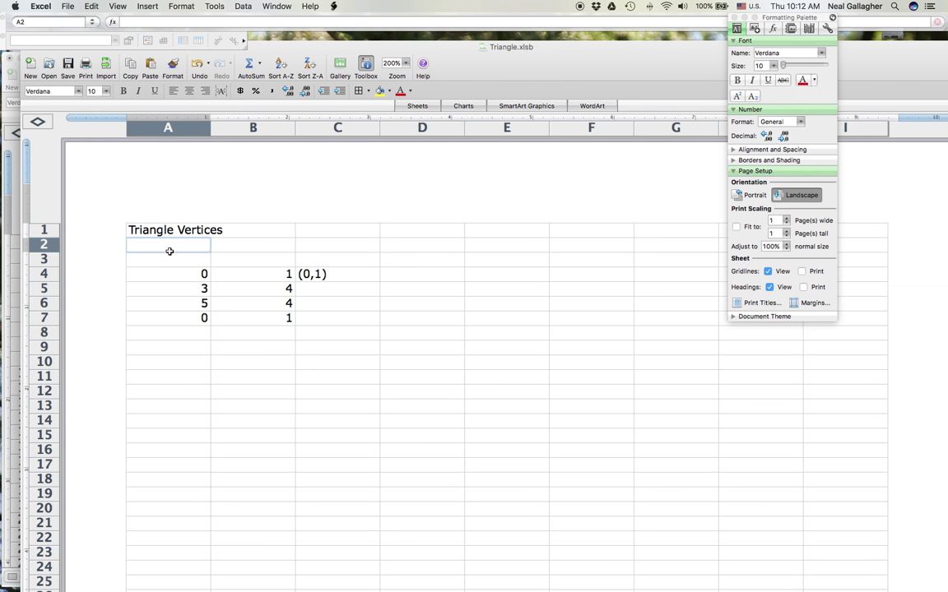
# Step: Center the "Triangle Vertices" title across the merged cell in row 1
pyautogui.hscroll(3, 168, 250)
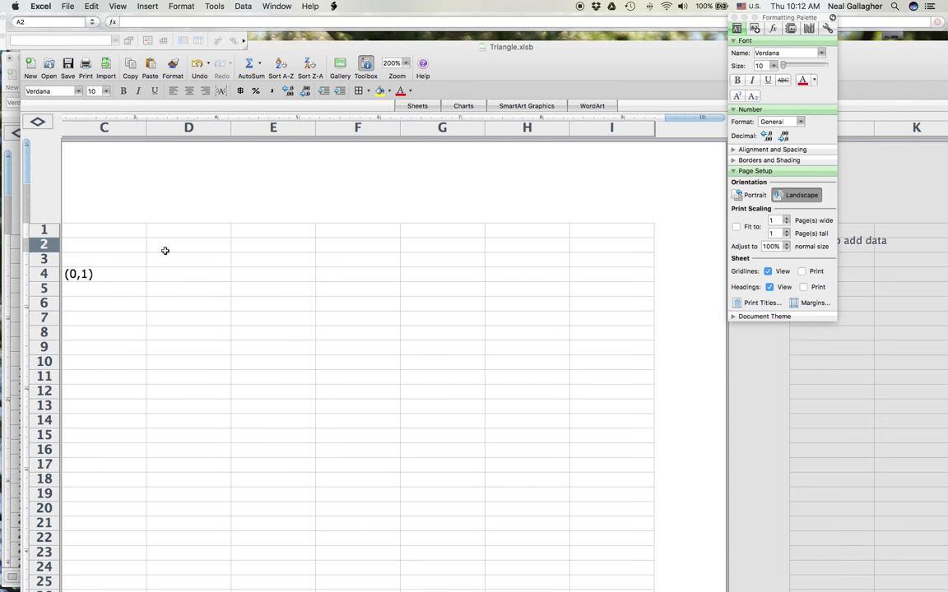
pyautogui.hscroll(-3, 177, 250)
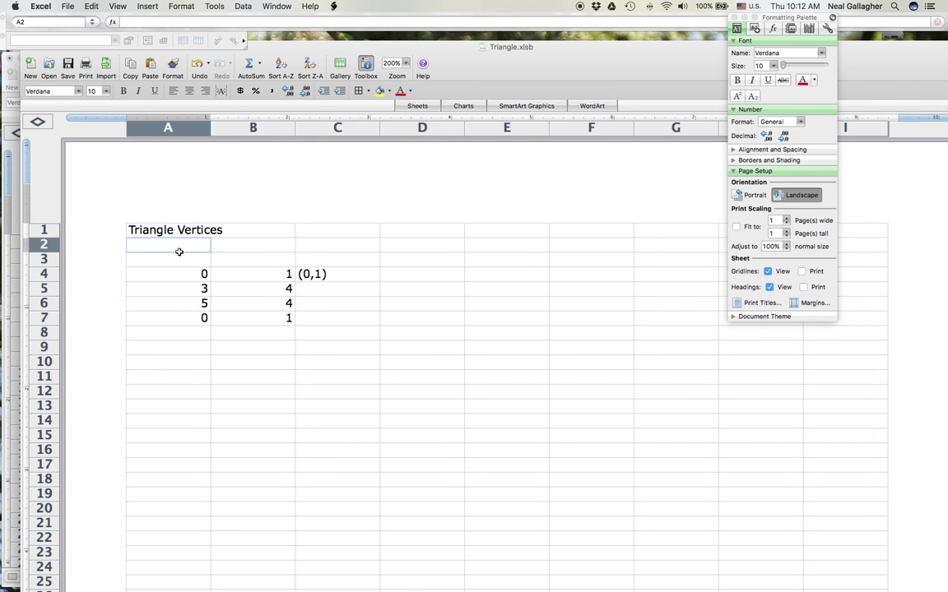
pyautogui.click(252, 231)
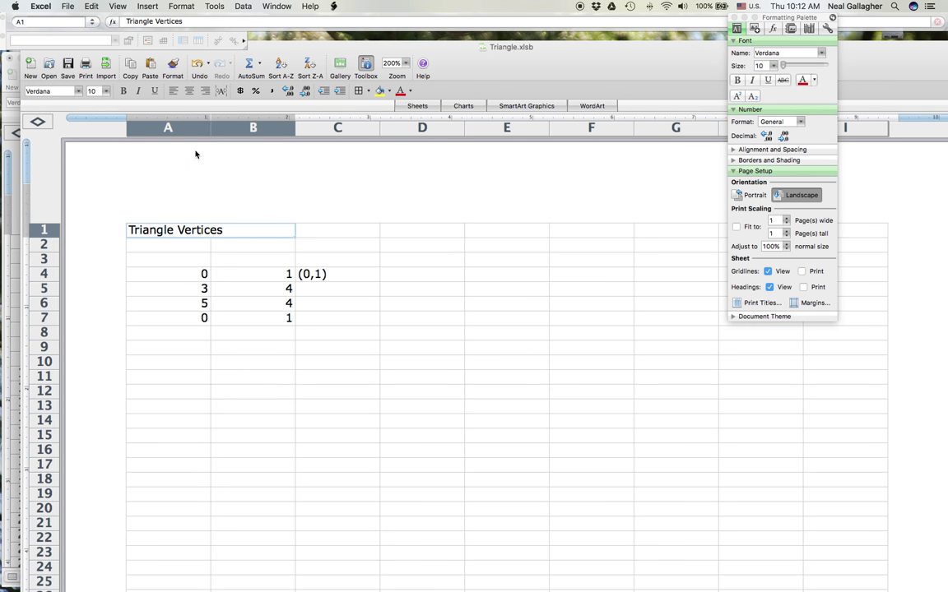
pyautogui.click(189, 90)
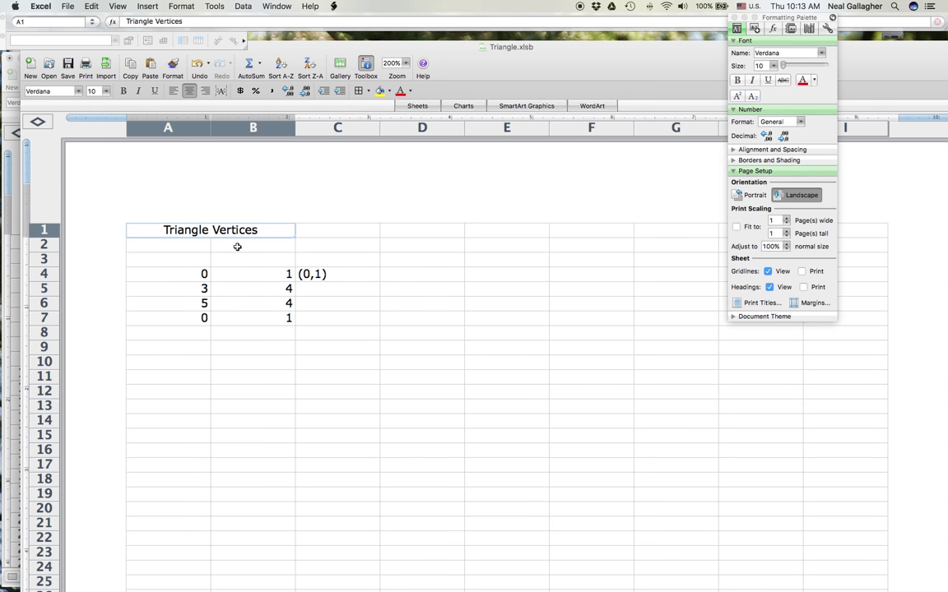
# Step: Enter the column headings "x coordinate" in A2 and "y coordinate" in B2
pyautogui.click(175, 247)
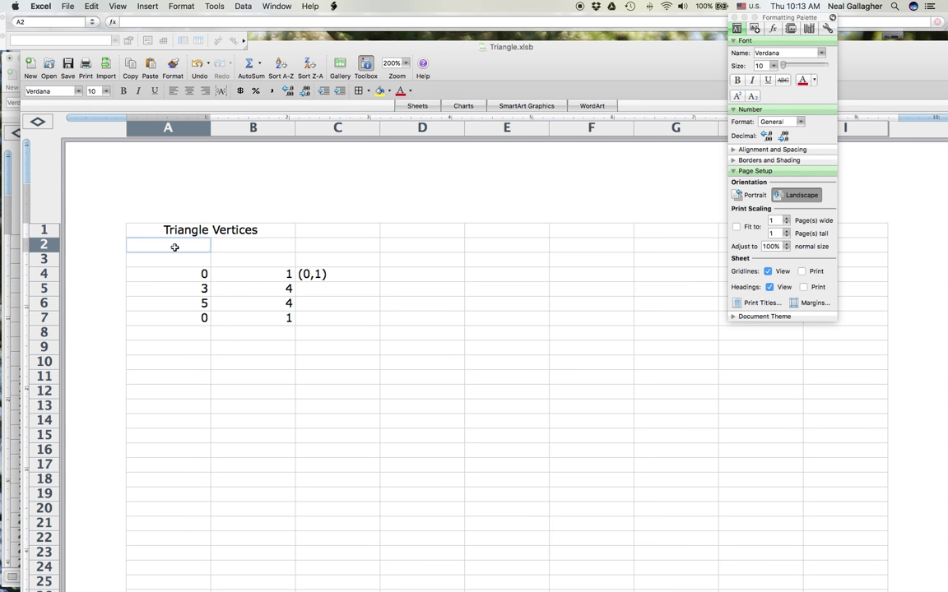
pyautogui.write('x')
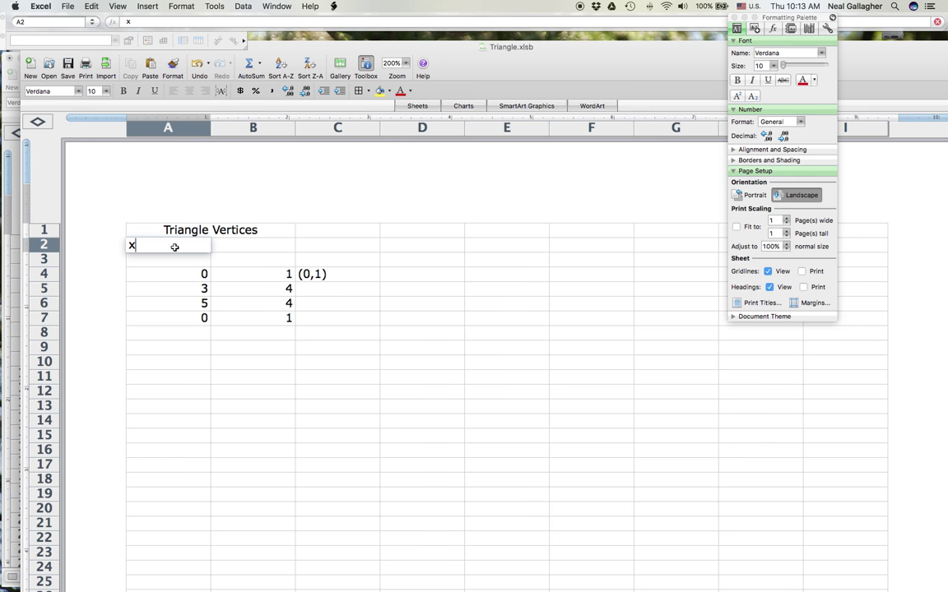
pyautogui.write(' coordinate')
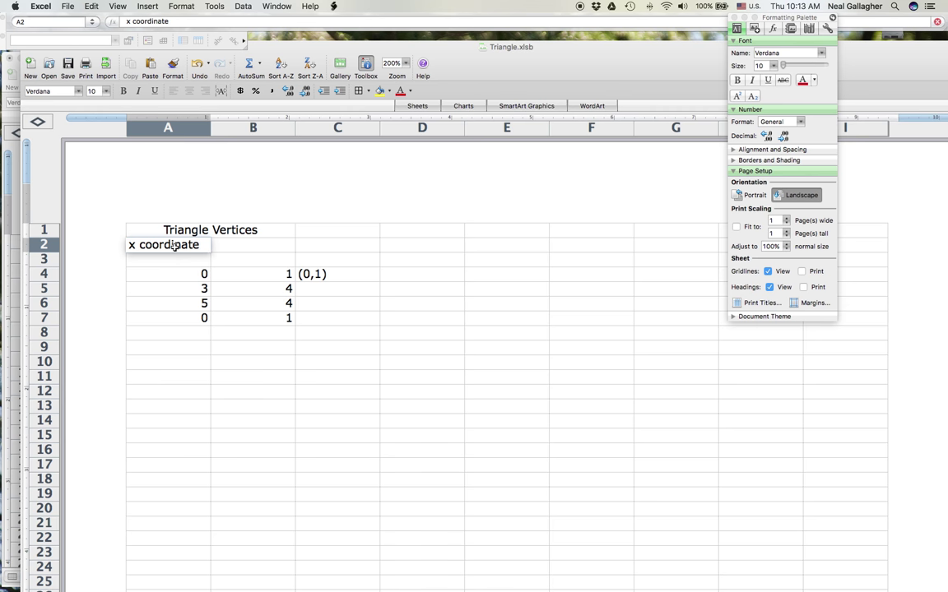
pyautogui.press('Return')
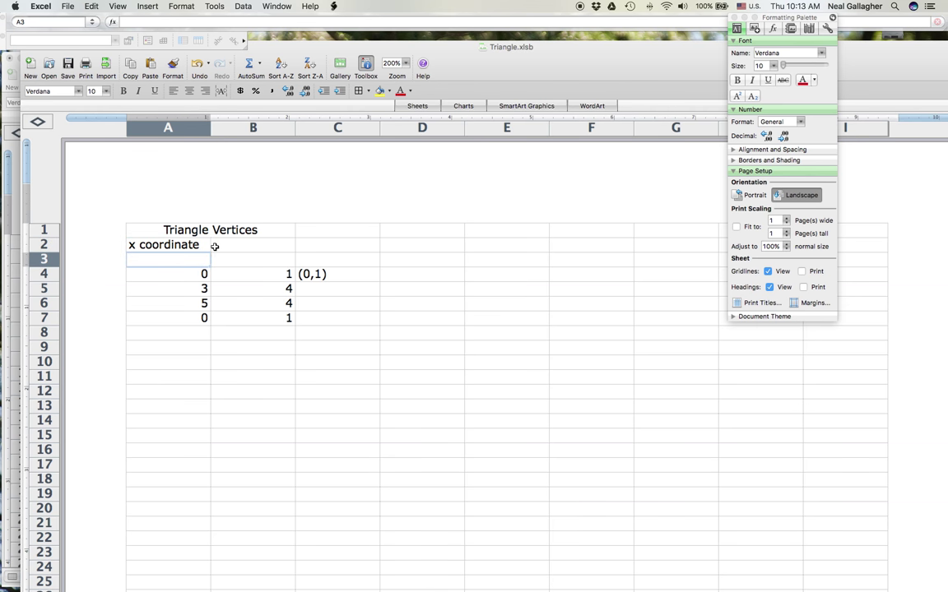
pyautogui.rightClick(244, 249)
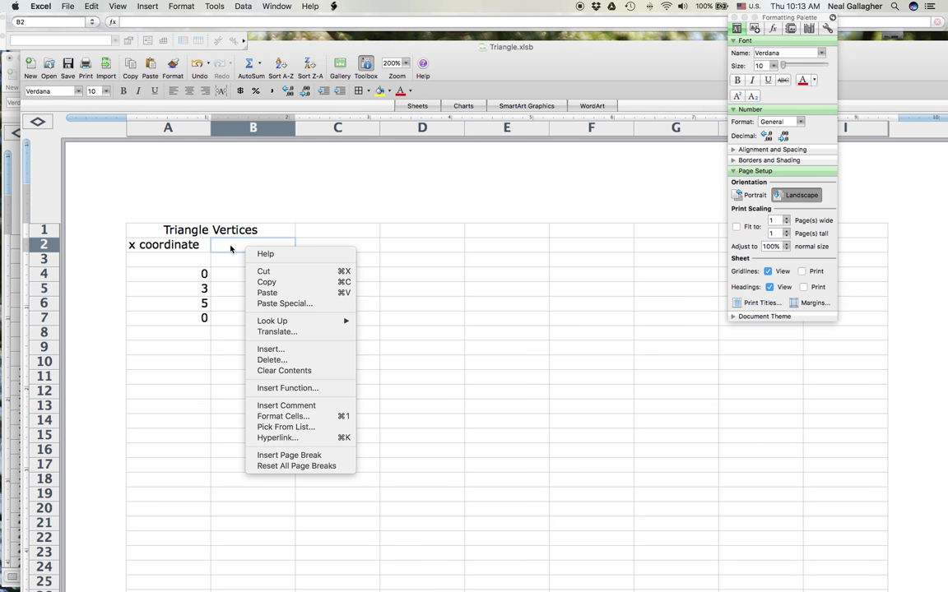
pyautogui.rightClick(230, 249)
pyautogui.press('Escape')
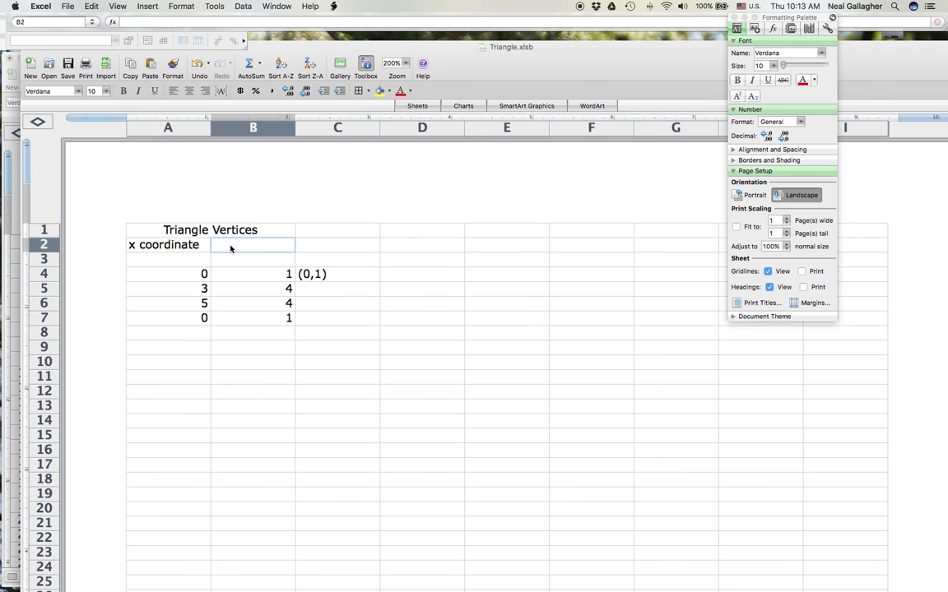
pyautogui.write('y co')
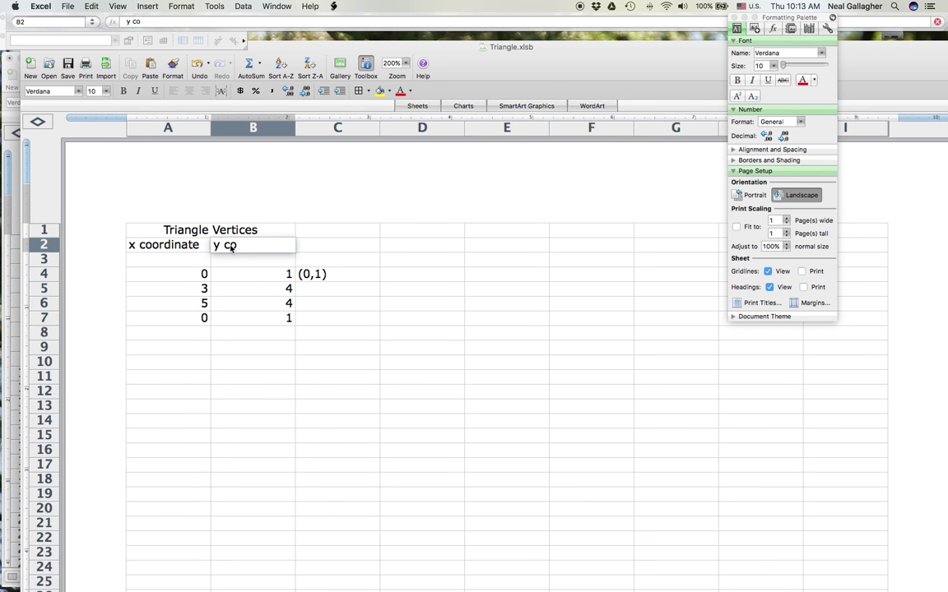
pyautogui.write('ordinate')
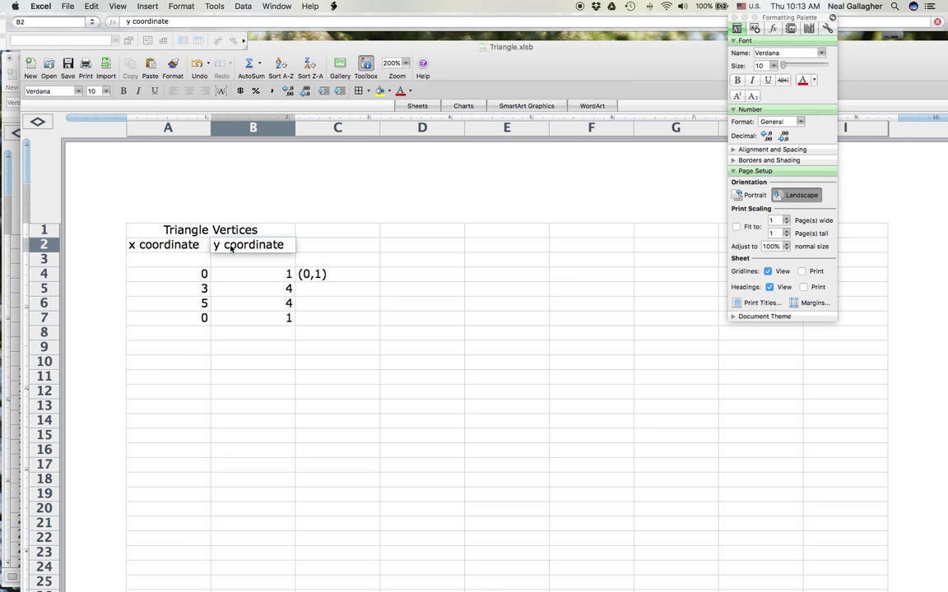
pyautogui.click(188, 277)
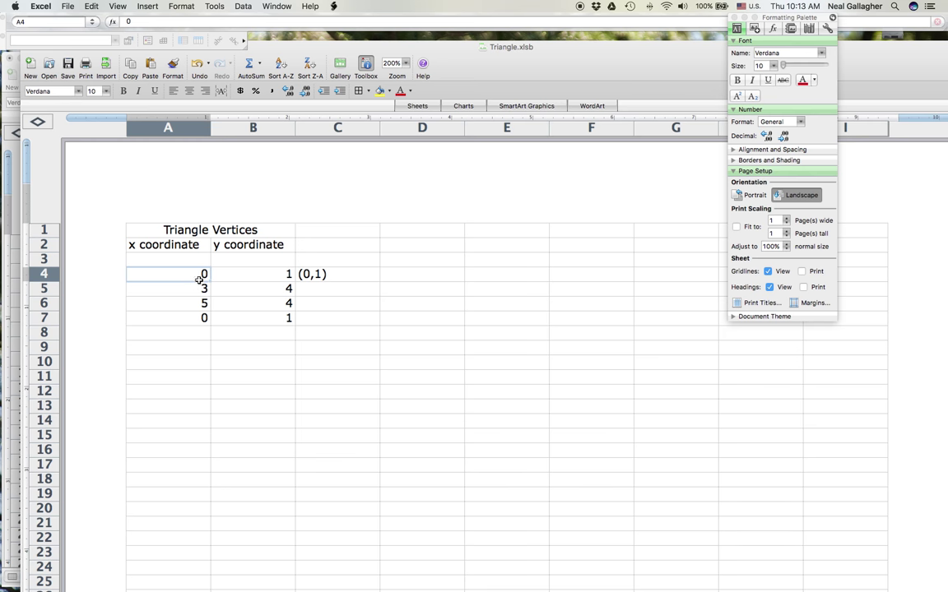
# Step: Center the contents of the vertex data range A4:C7
pyautogui.rightClick(331, 320)
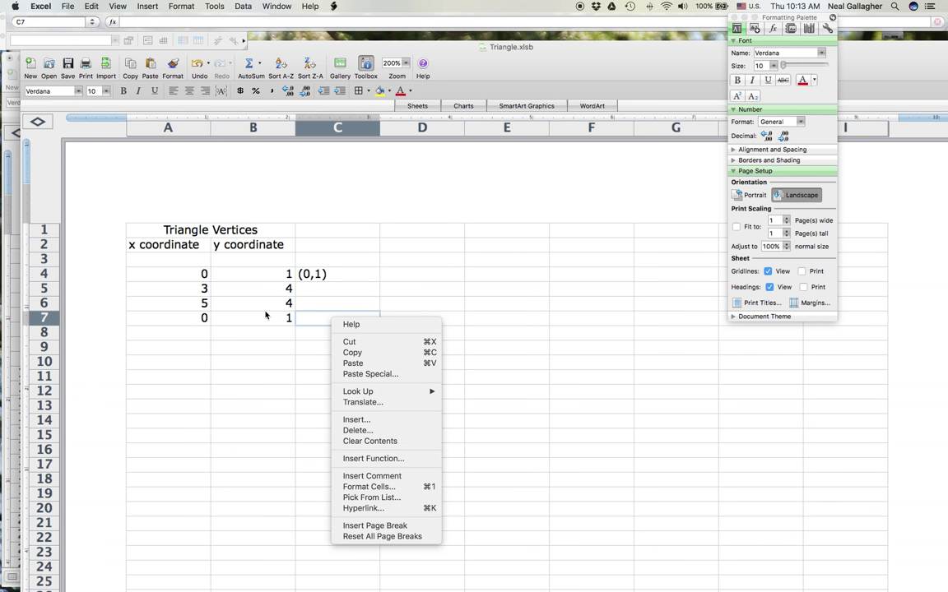
pyautogui.click(181, 274)
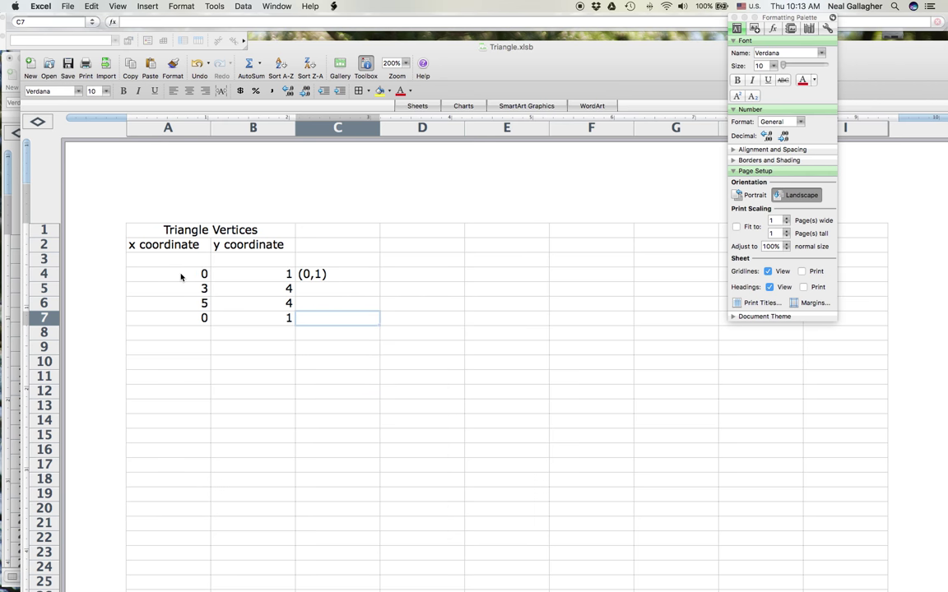
pyautogui.click(182, 277)
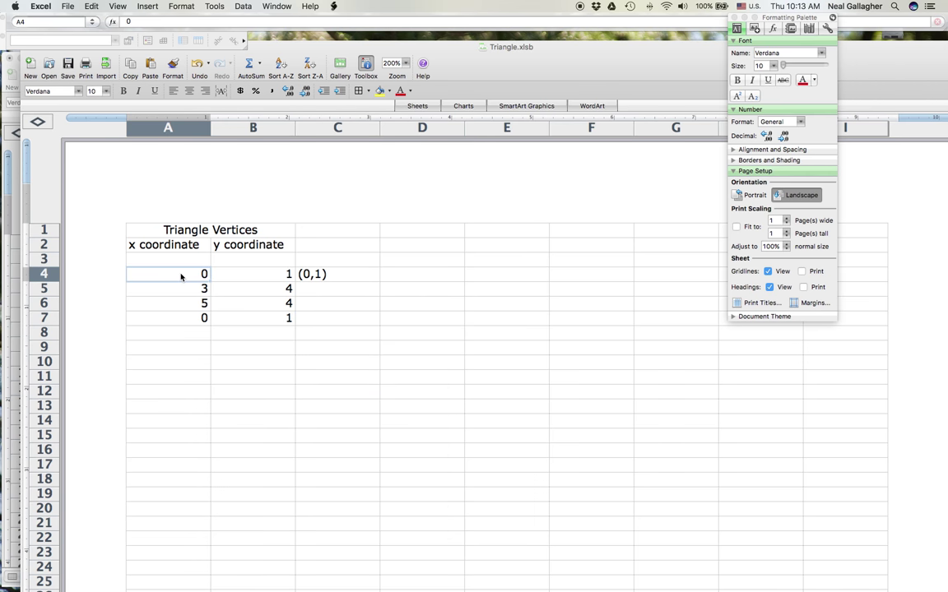
pyautogui.keyDown('shift'); pyautogui.click(329, 321); pyautogui.keyUp('shift')
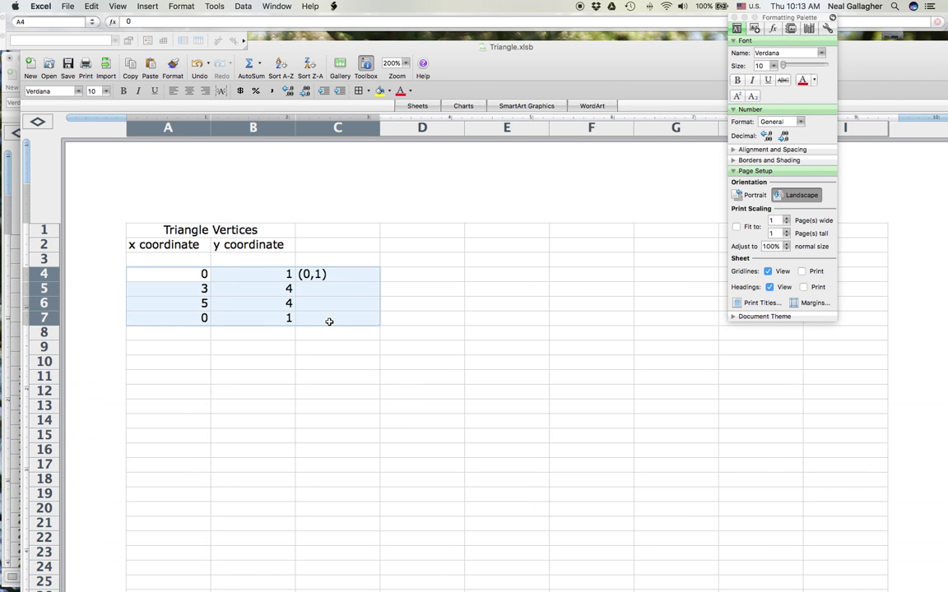
pyautogui.click(189, 90)
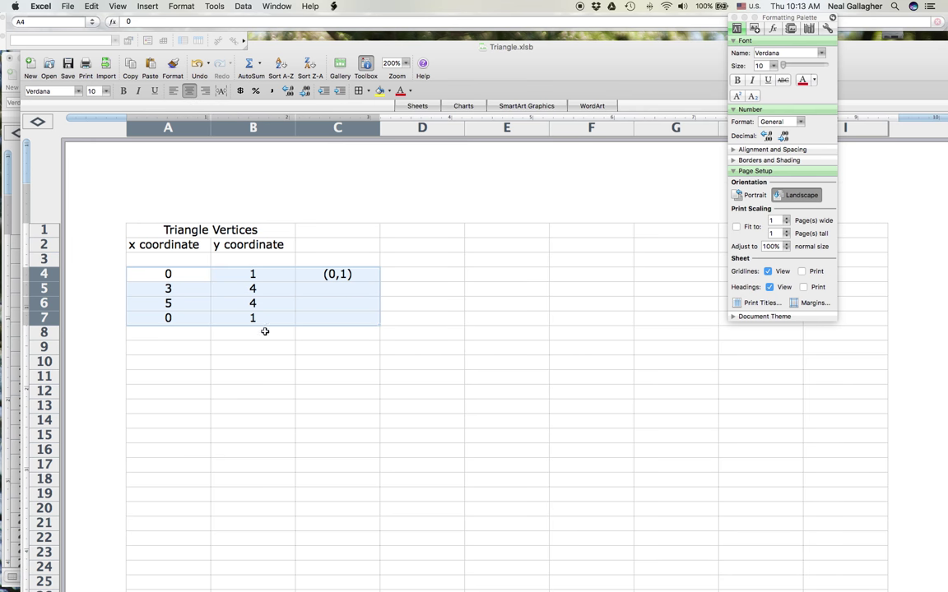
# Step: Open the full function list for the formula in cell C4 and look through the available functions
pyautogui.click(334, 275)
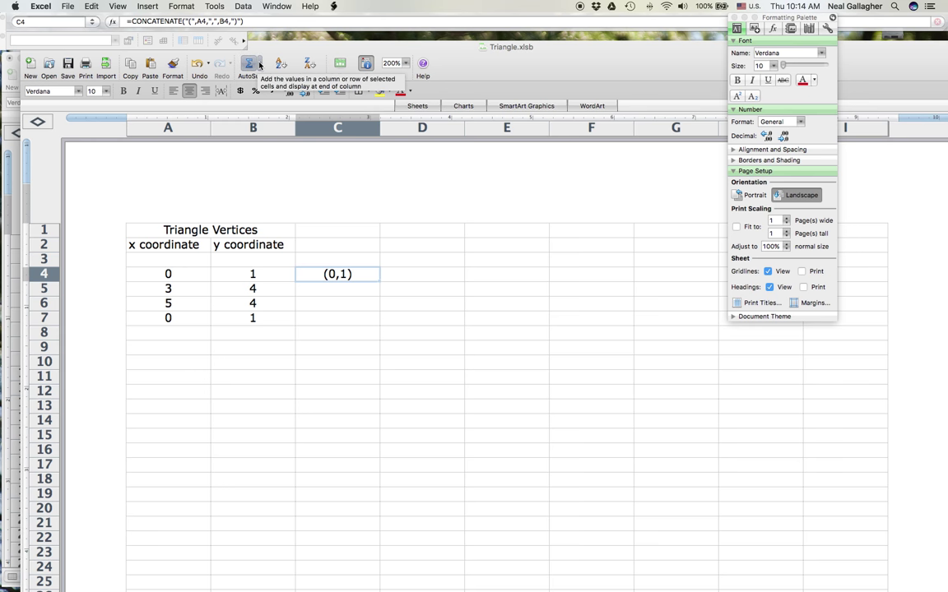
pyautogui.click(260, 65)
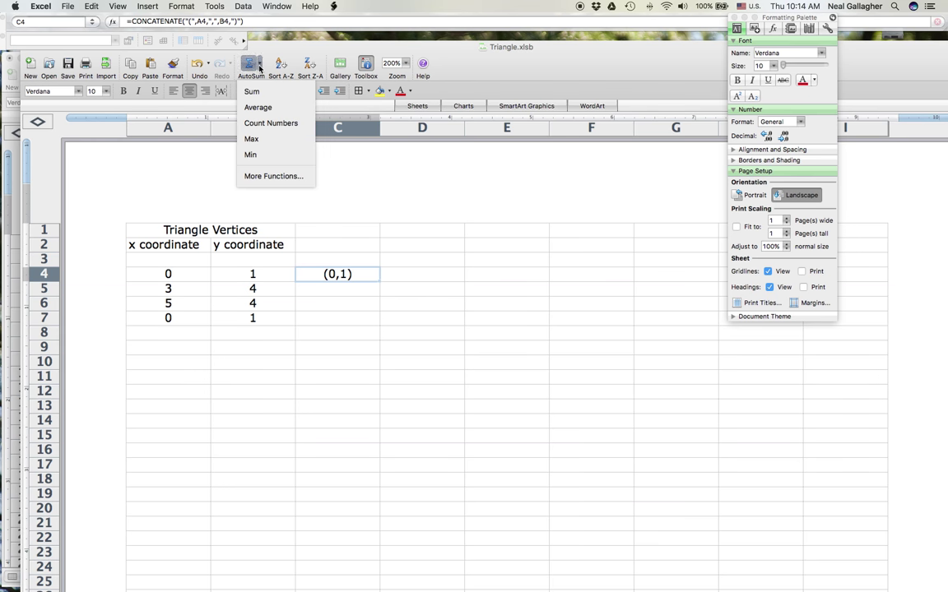
pyautogui.rightClick(270, 178)
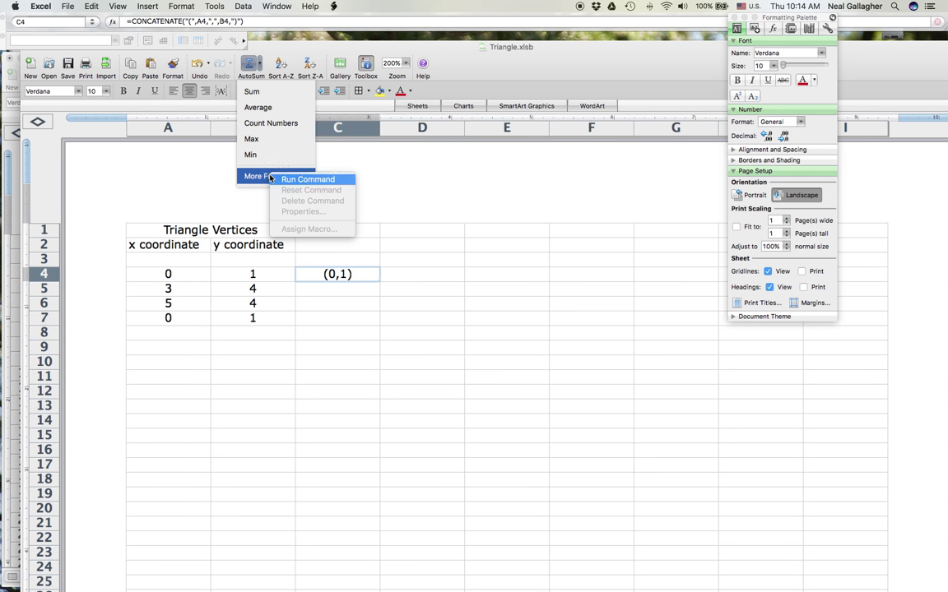
pyautogui.click(262, 179)
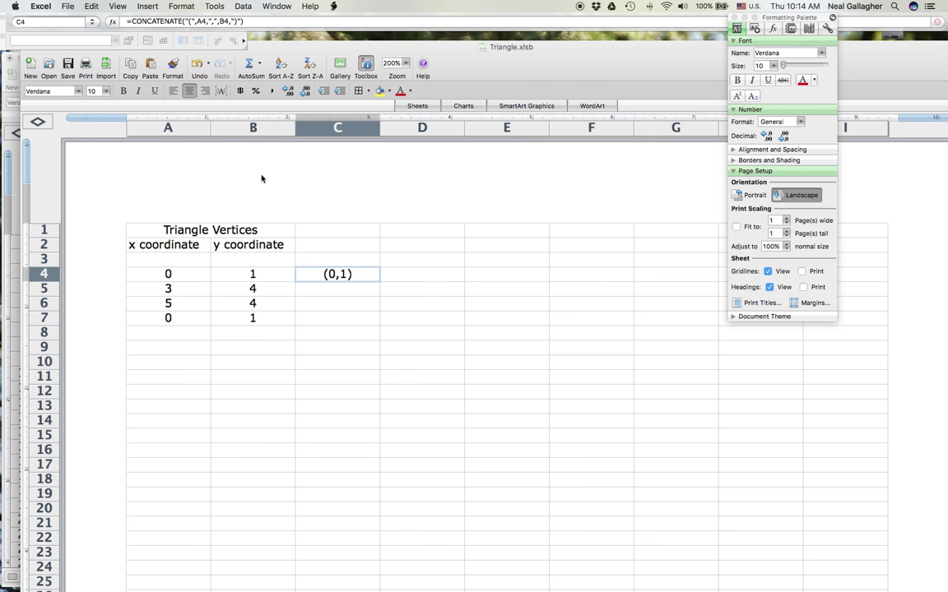
pyautogui.click(261, 66)
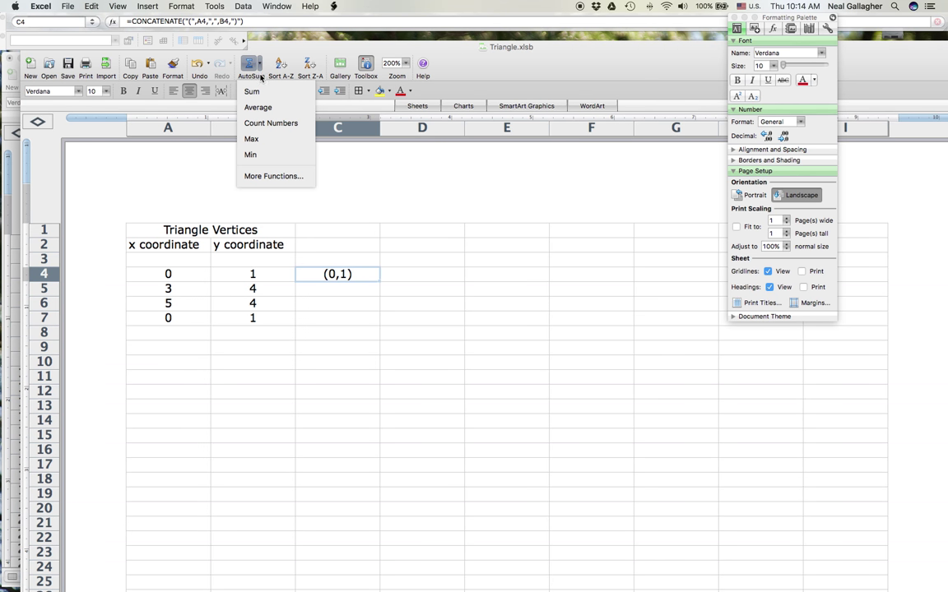
pyautogui.click(238, 173)
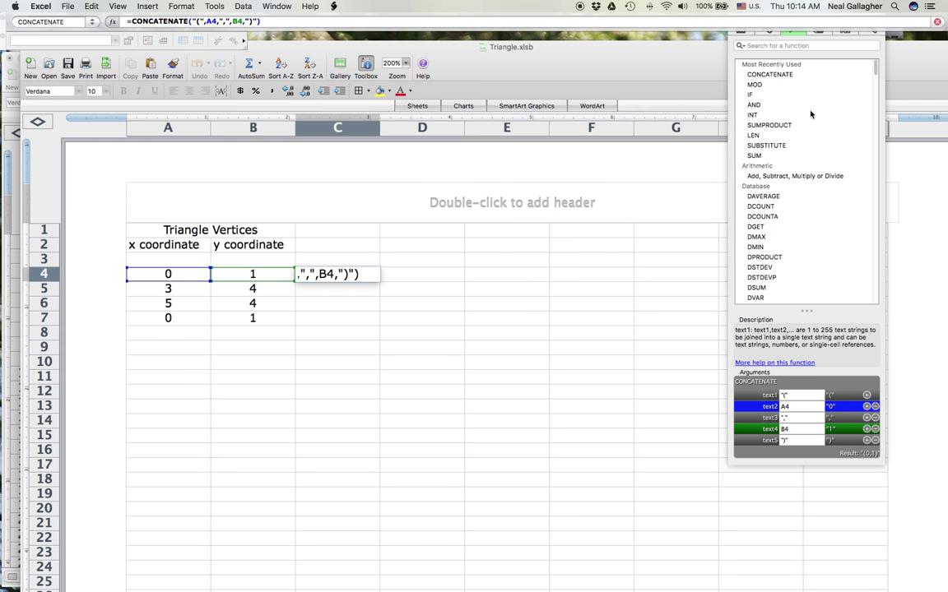
pyautogui.scroll(-15, 797, 215)
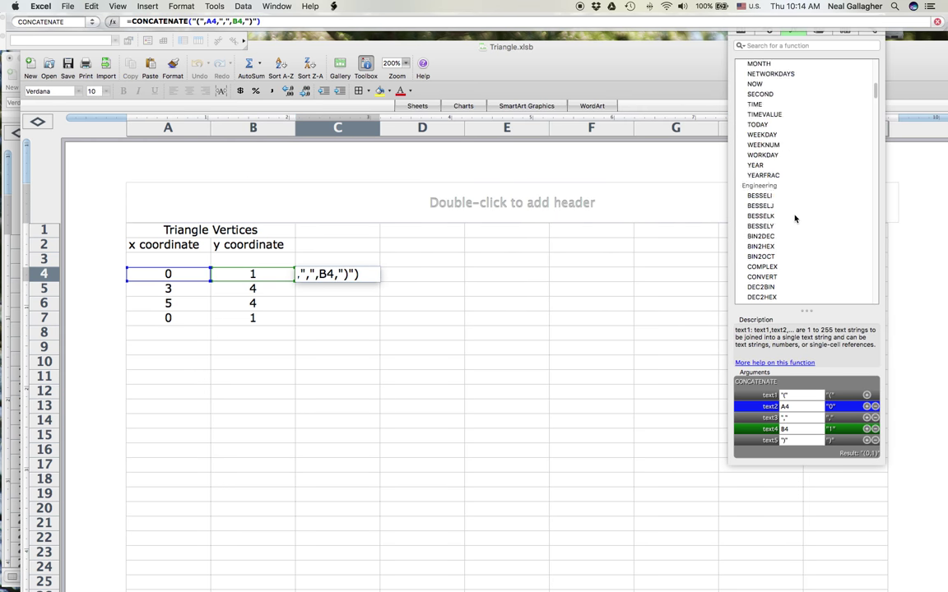
pyautogui.scroll(-10, 790, 212)
pyautogui.scroll(20, 787, 208)
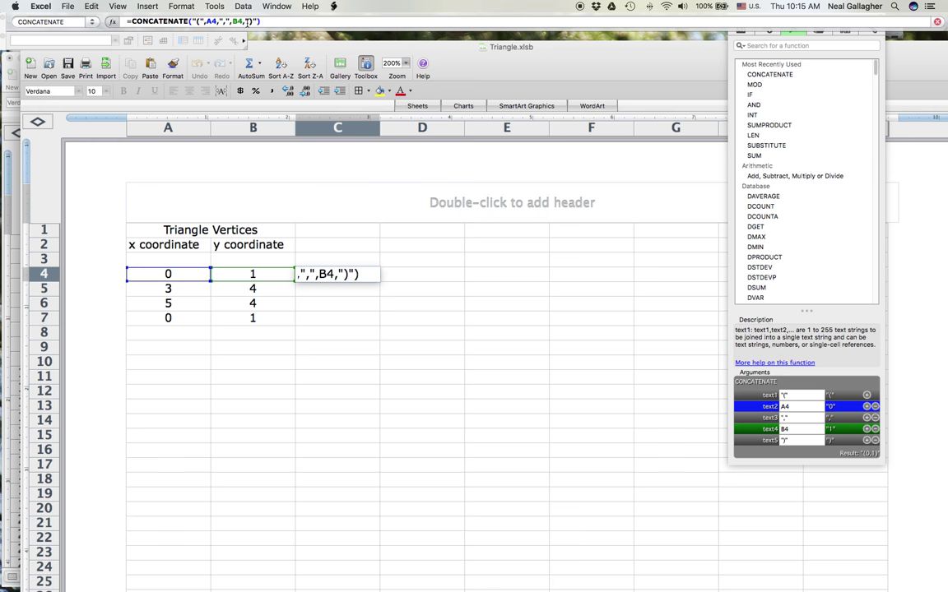
# Step: Examine the parentheses, comma and cell-reference arguments of the CONCATENATE formula in C4, then leave the formula as written
pyautogui.click(204, 21)
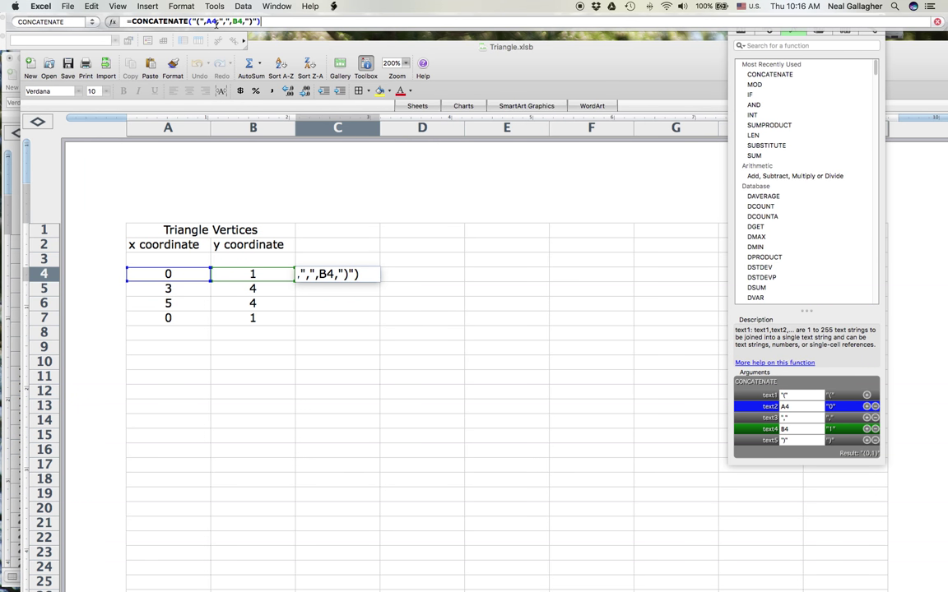
pyautogui.moveTo(232, 21); pyautogui.dragTo(240, 22)
pyautogui.click(269, 23)
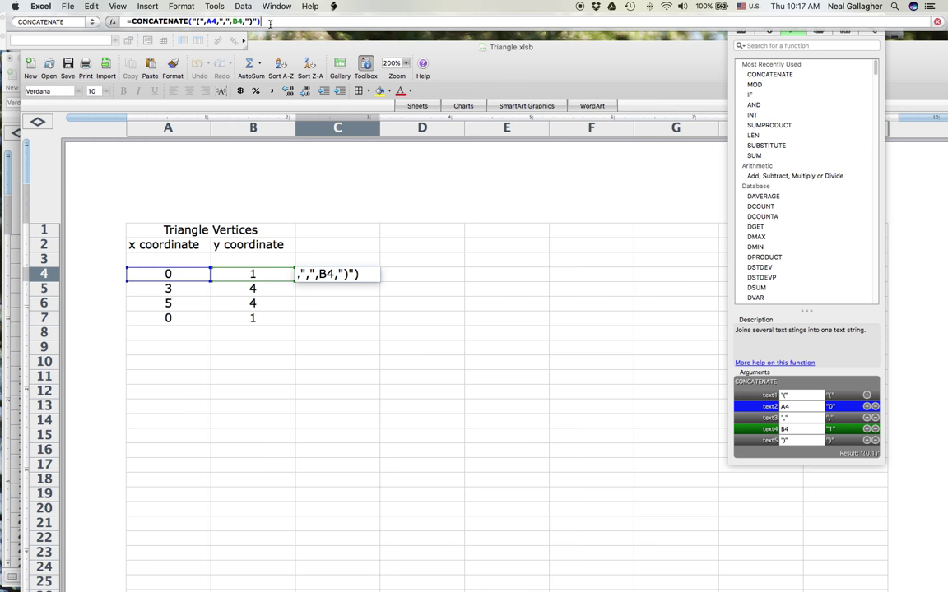
pyautogui.press('Return')
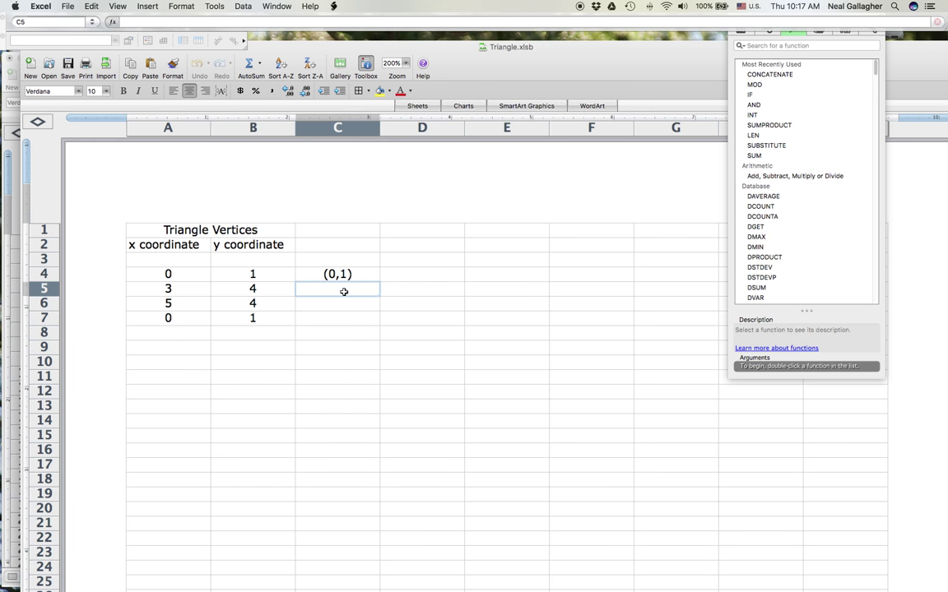
# Step: Fill the CONCATENATE formula from C4 down through C6 and check the copied references in C5
pyautogui.click(357, 274)
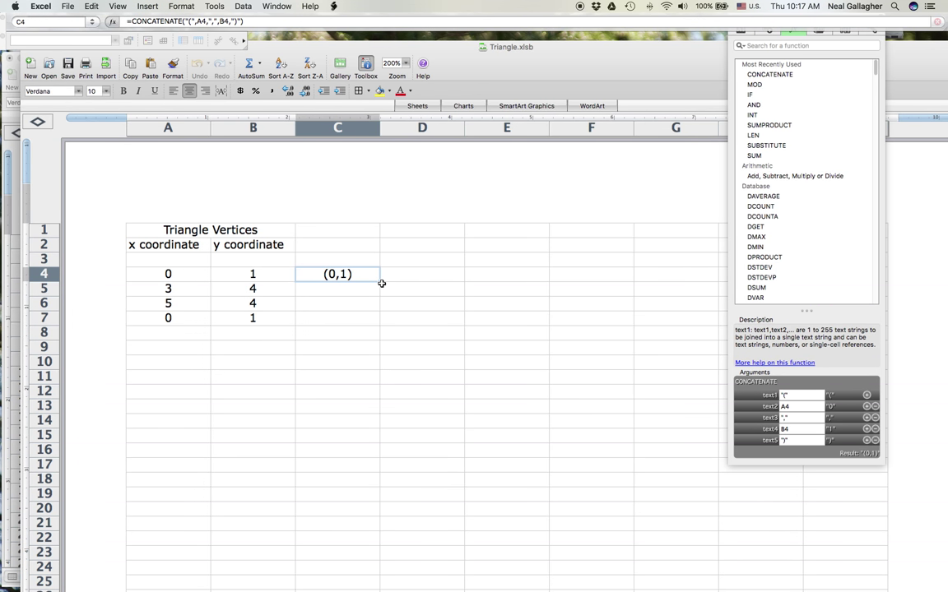
pyautogui.moveTo(380, 283); pyautogui.dragTo(378, 307)
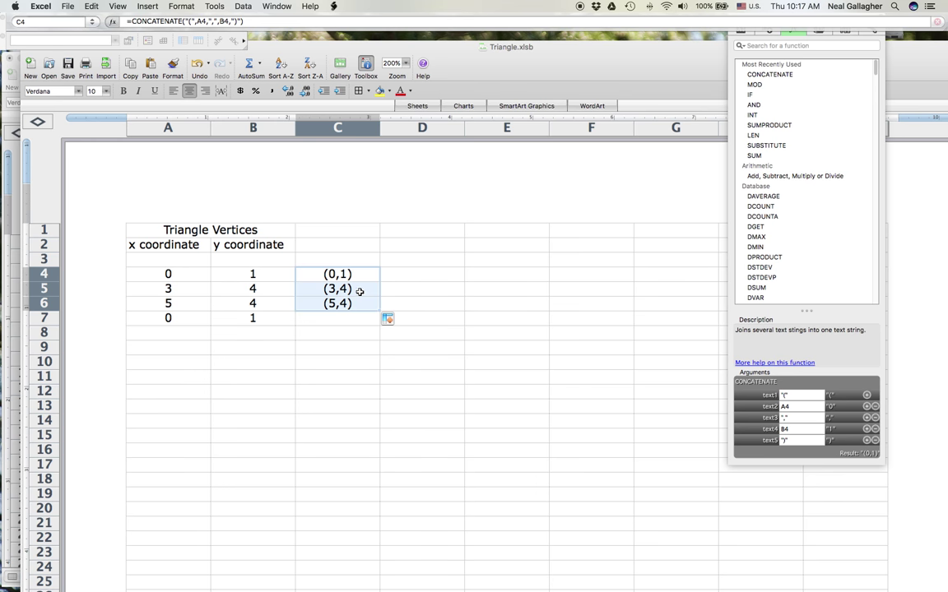
pyautogui.click(360, 291)
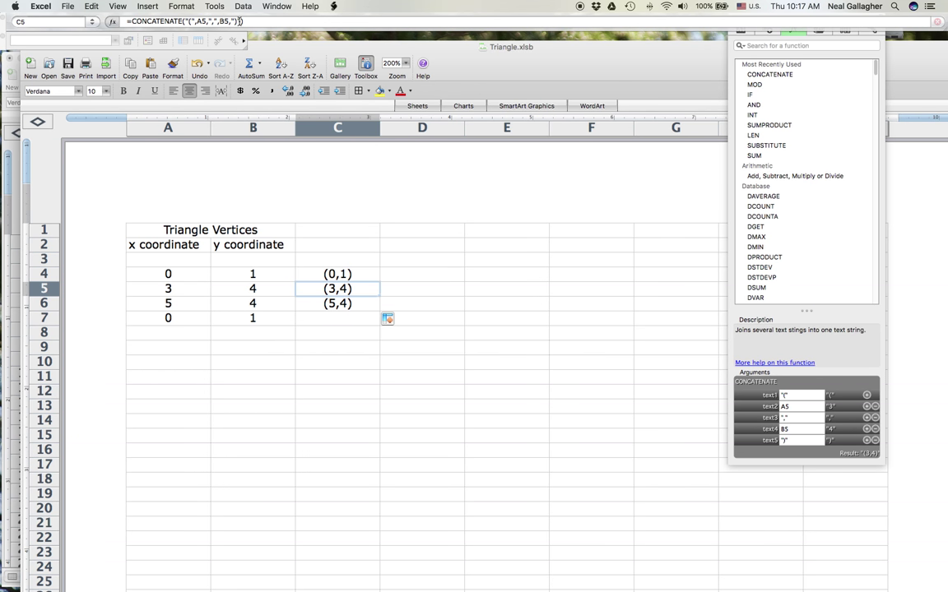
pyautogui.click(313, 274)
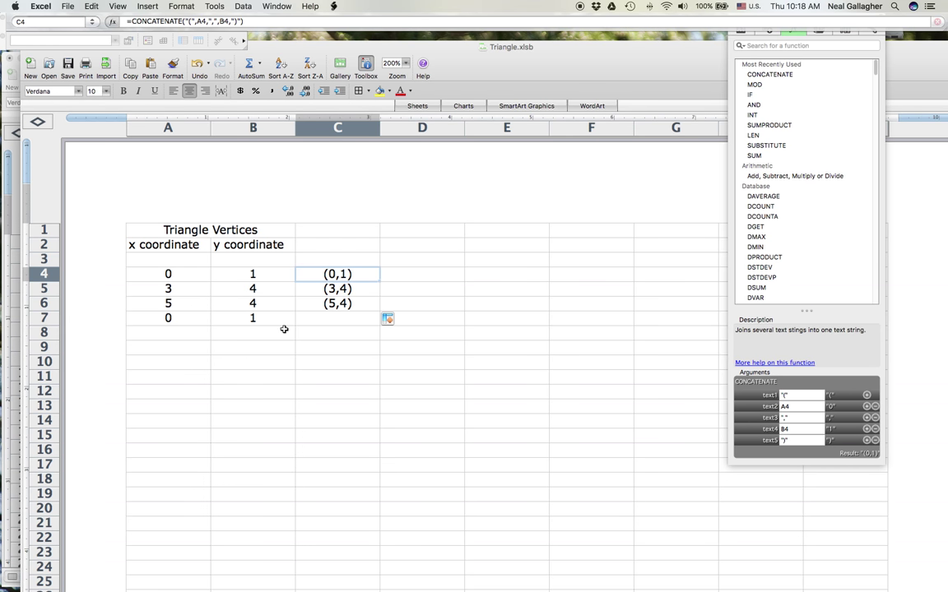
# Step: Insert a Straight Marked Scatter chart from A4:B7 and place it beside the table, starting at column D
pyautogui.click(169, 275)
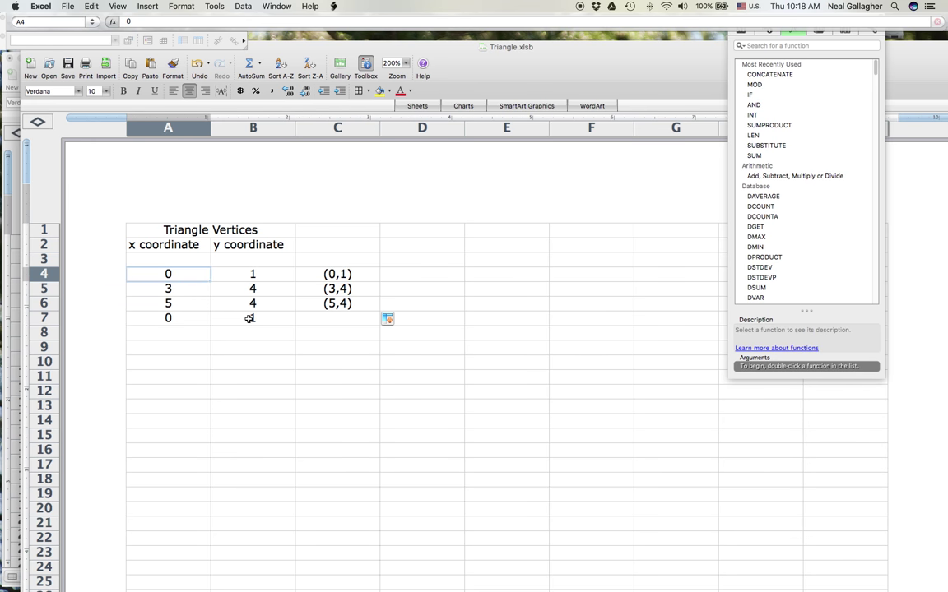
pyautogui.keyDown('shift'); pyautogui.click(247, 318); pyautogui.keyUp('shift')
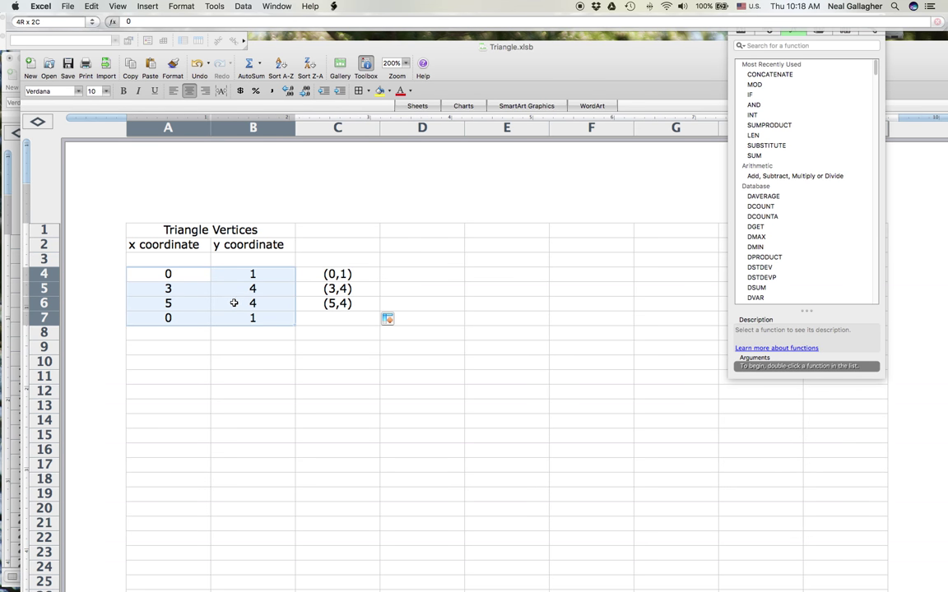
pyautogui.click(465, 109)
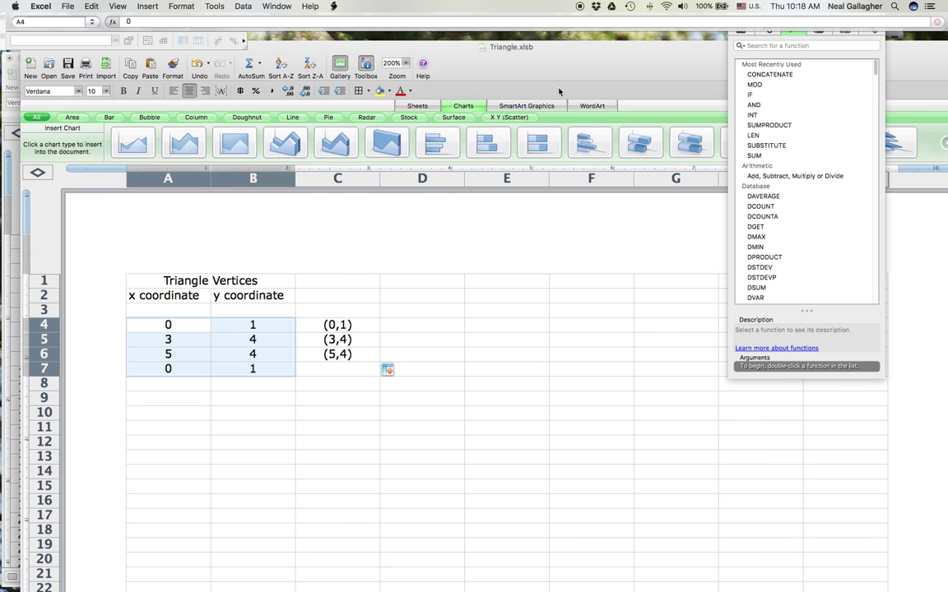
pyautogui.click(510, 117)
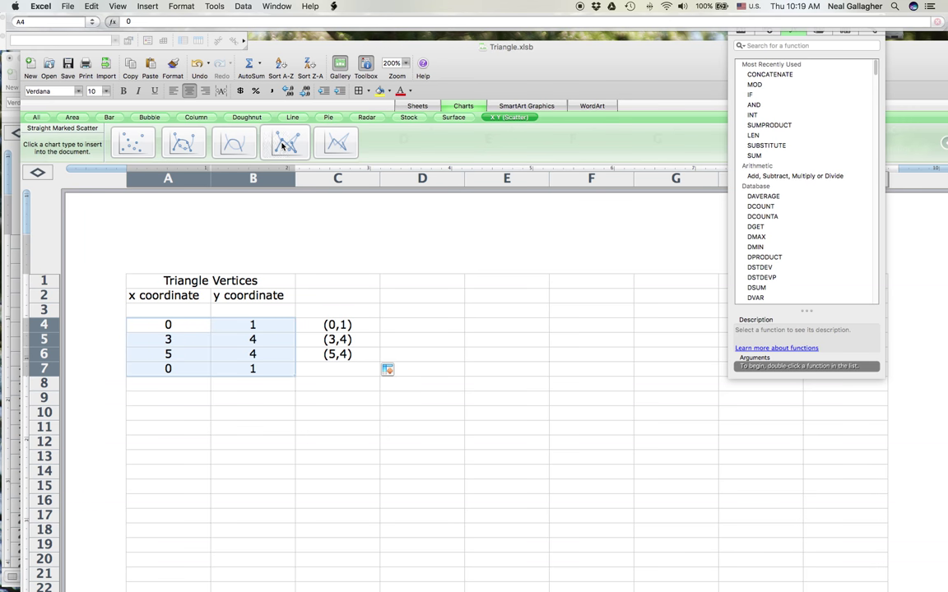
pyautogui.click(286, 145)
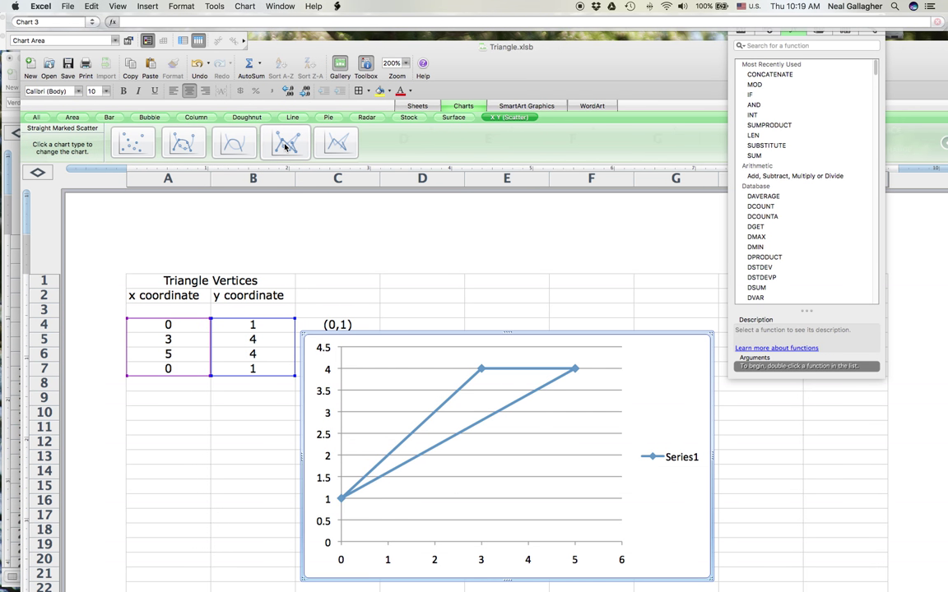
pyautogui.moveTo(468, 333); pyautogui.dragTo(545, 285)
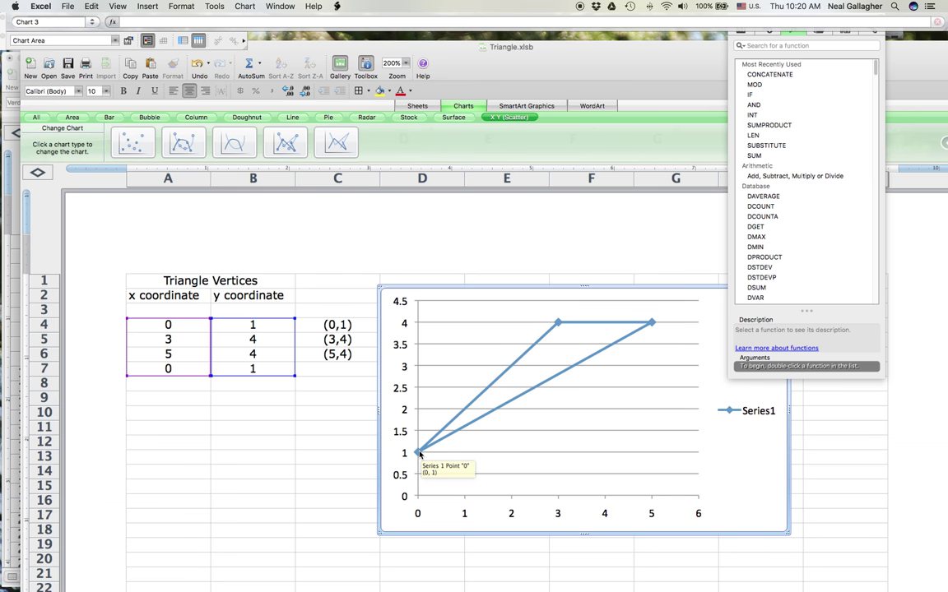
# Step: Change the triangle chart to Straight Lined Scatter and delete its legend
pyautogui.click(341, 152)
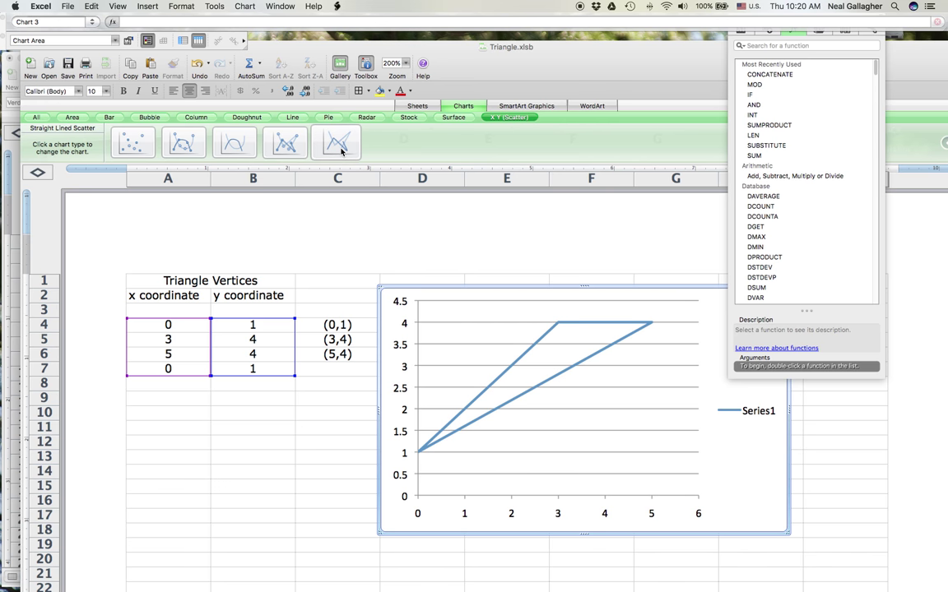
pyautogui.click(753, 417)
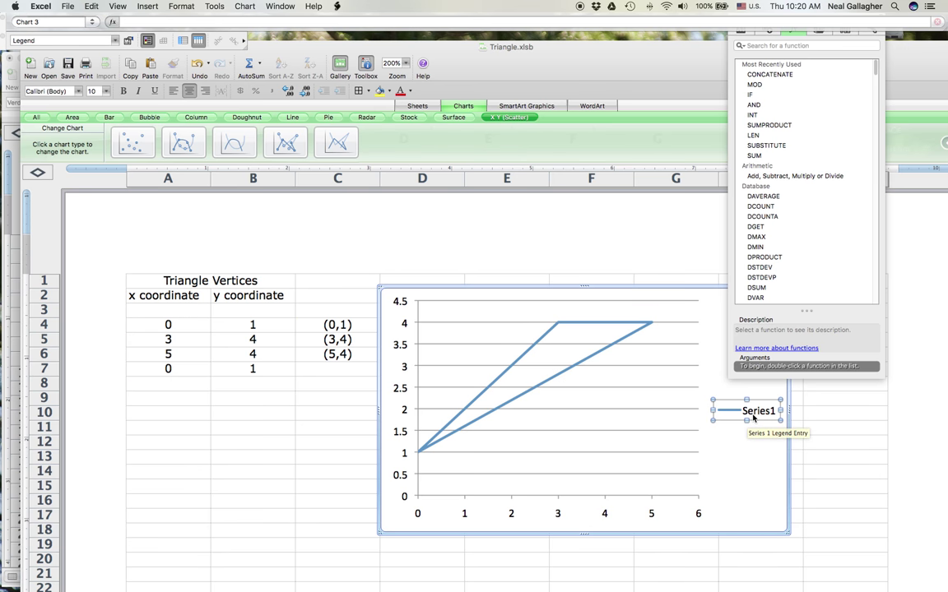
pyautogui.press('Delete')
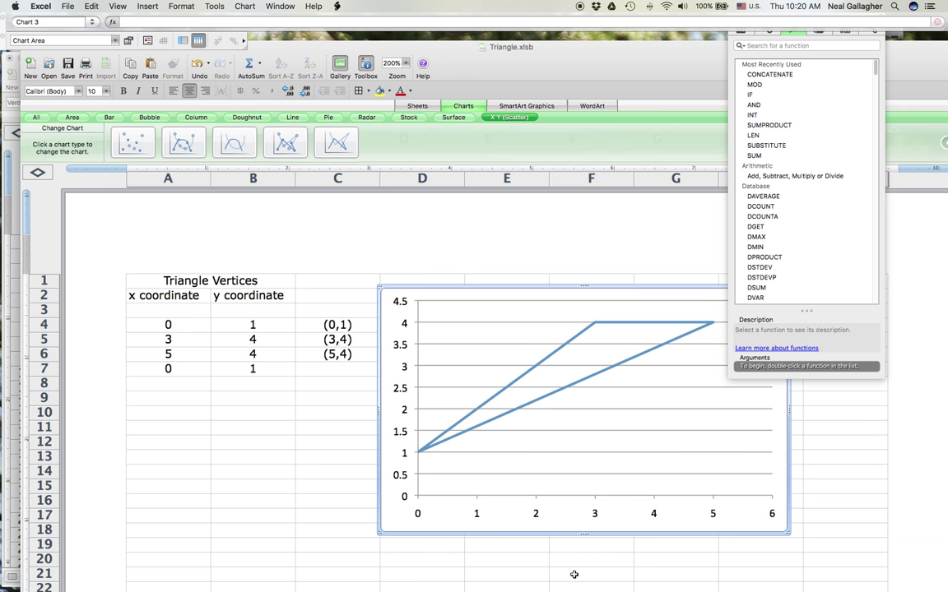
# Step: Close the Formula Builder palette and deselect the chart by selecting cell B11
pyautogui.moveTo(593, 324)
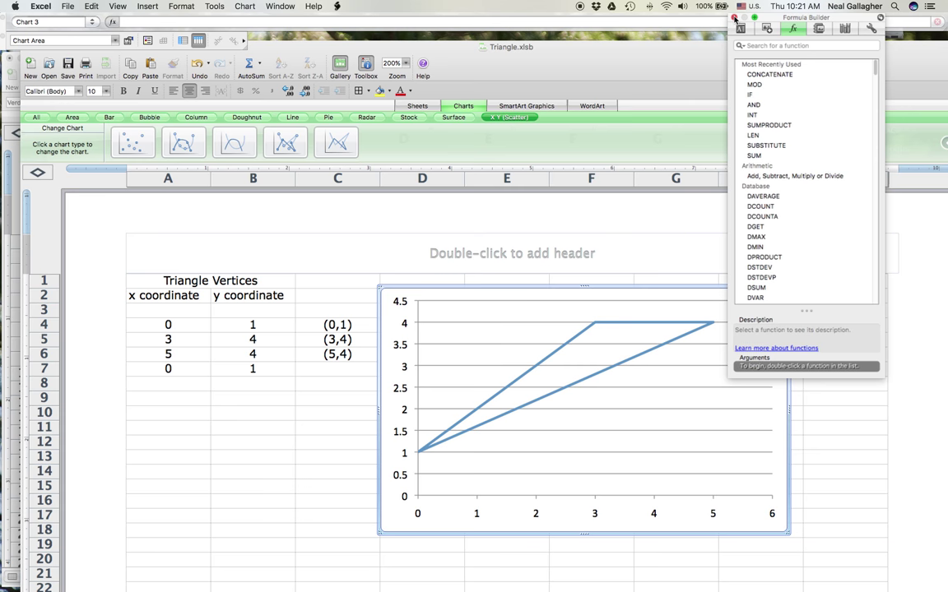
pyautogui.click(742, 17)
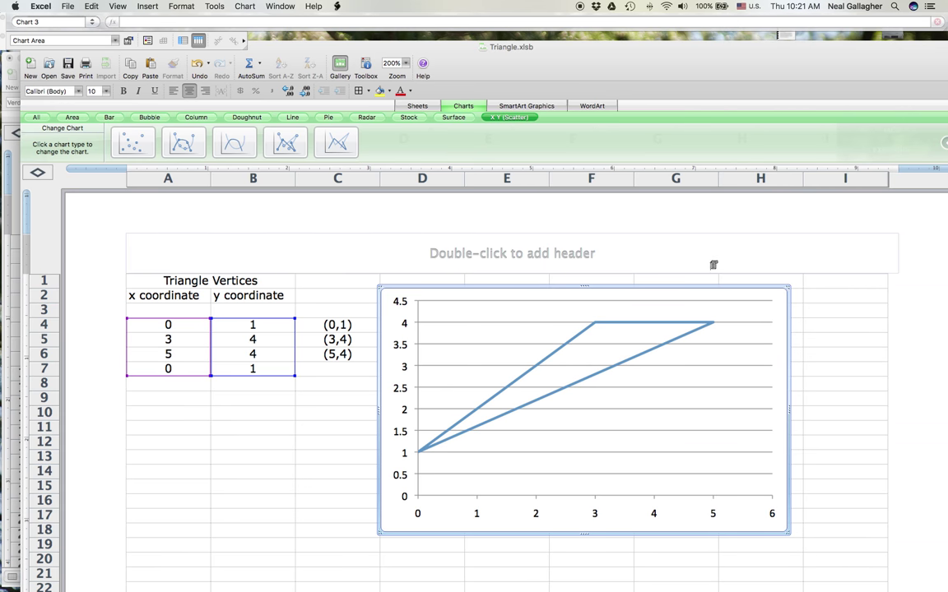
pyautogui.click(269, 432)
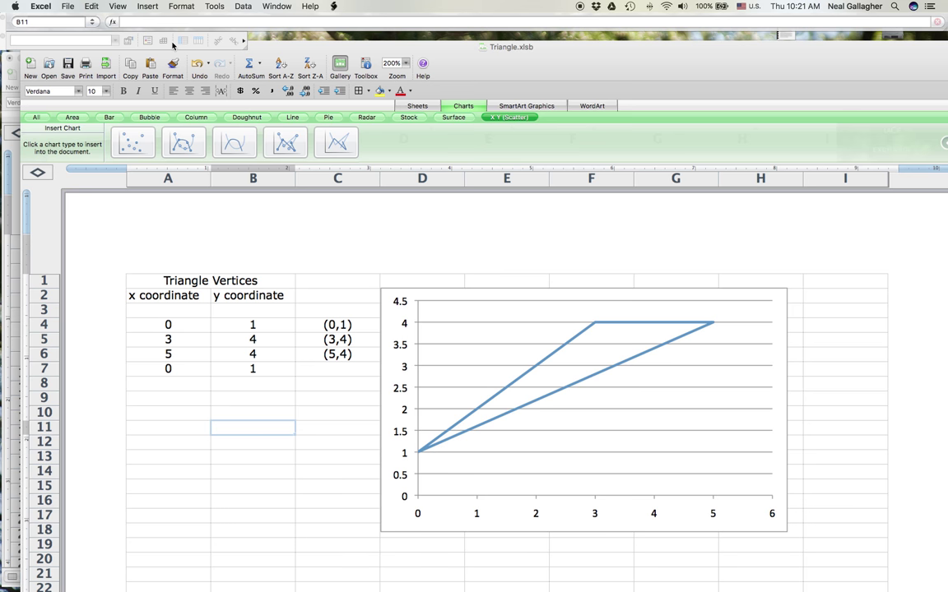
pyautogui.click(146, 6)
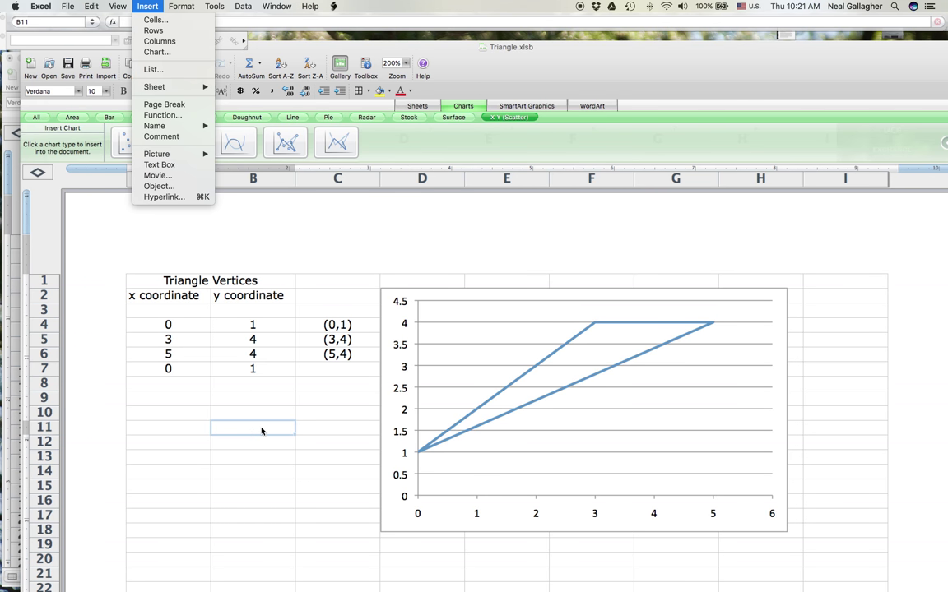
pyautogui.click(600, 420)
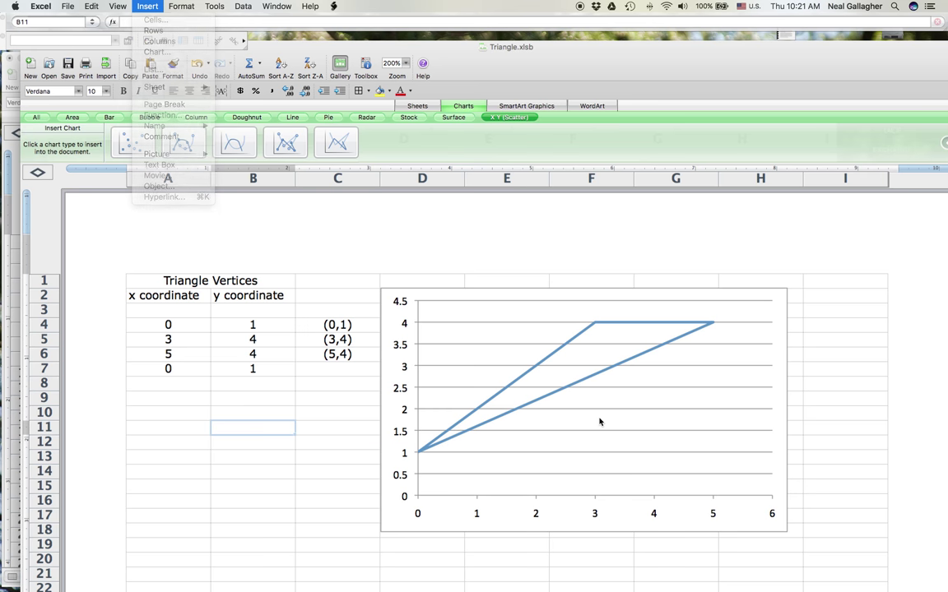
pyautogui.click(600, 420)
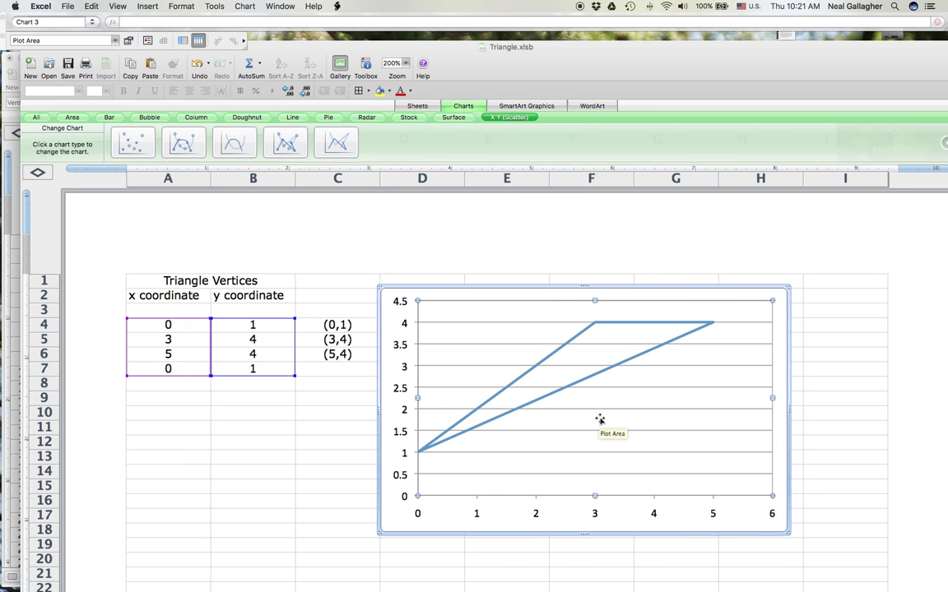
pyautogui.click(136, 5)
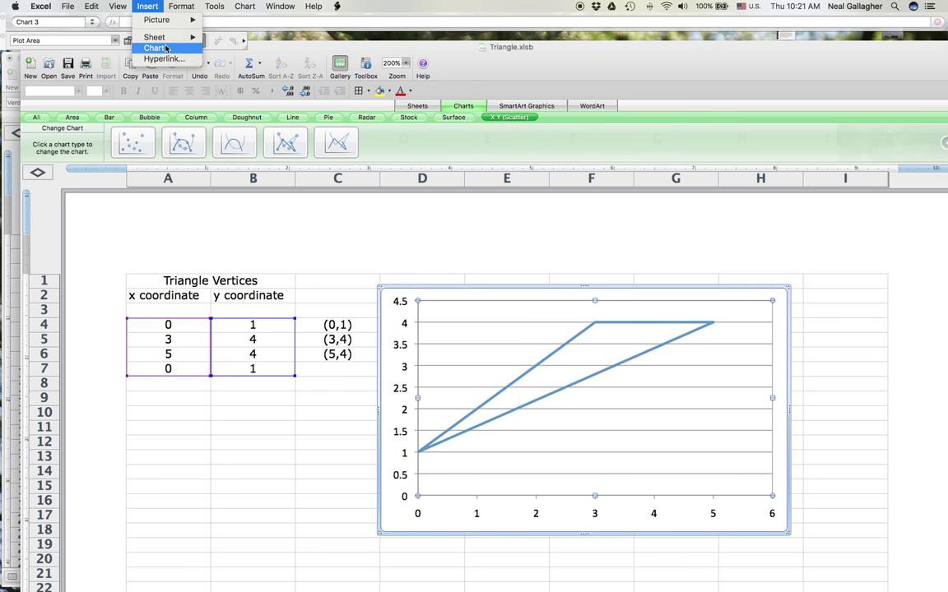
pyautogui.click(286, 428)
pyautogui.click(283, 427)
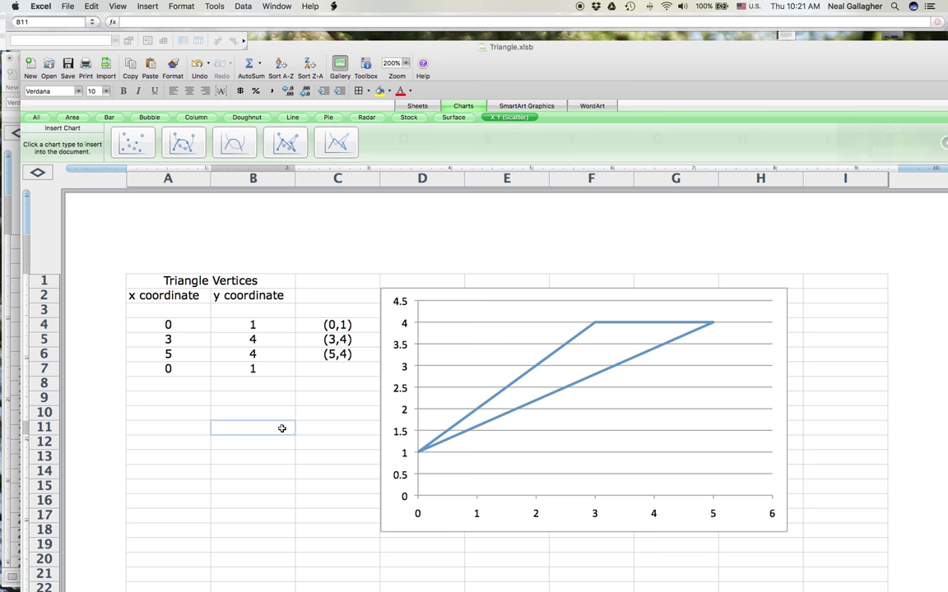
# Step: Add a text box reading "Vertex coordinates" over the lower-right area of the triangle chart, then deselect it
pyautogui.click(136, 7)
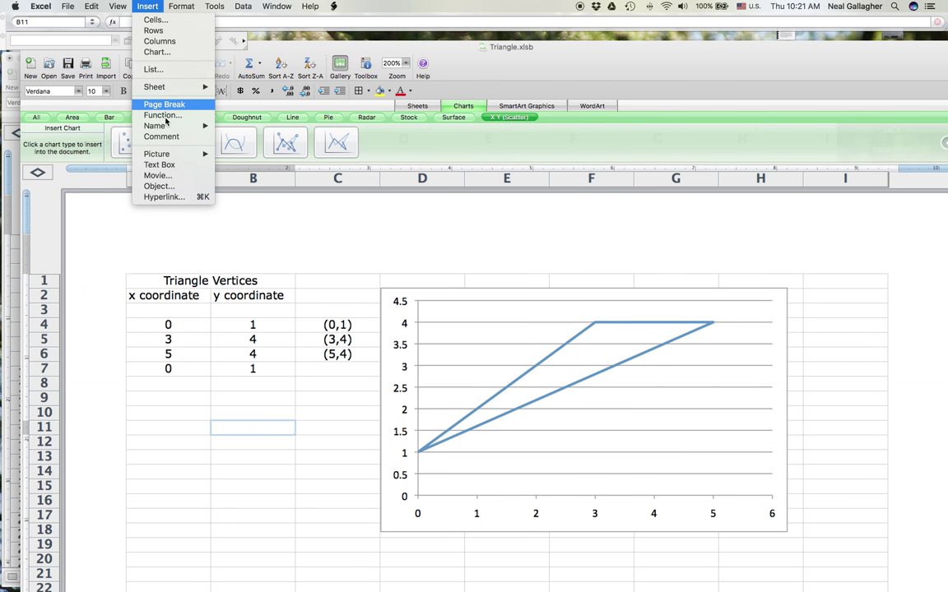
pyautogui.click(166, 166)
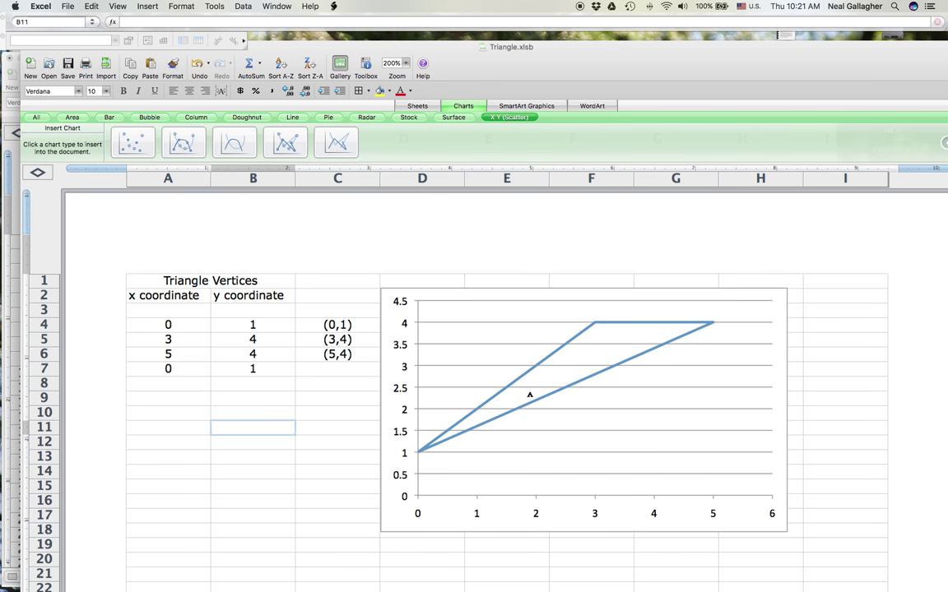
pyautogui.scroll(-5, 530, 395)
pyautogui.scroll(2, 526, 395)
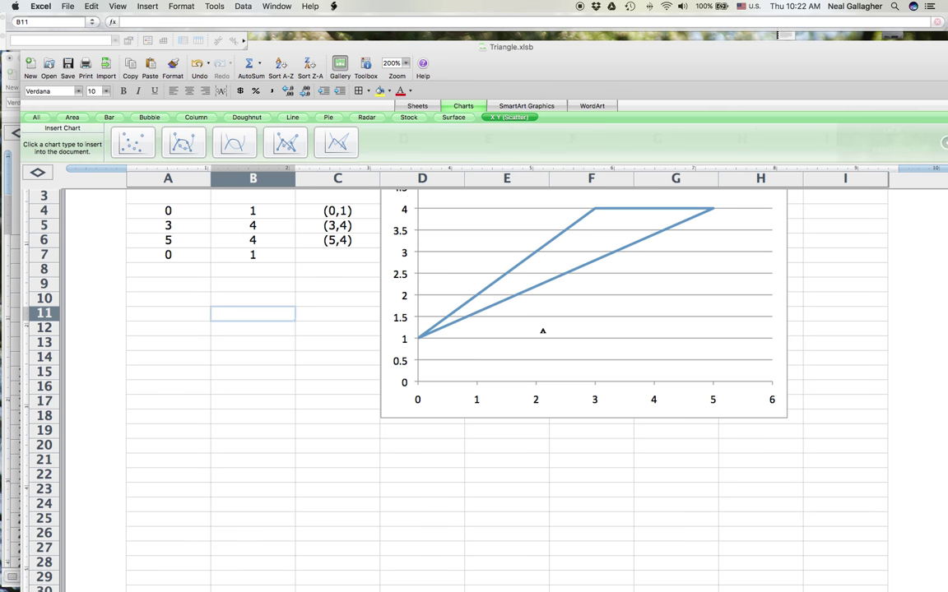
pyautogui.scroll(3, 546, 331)
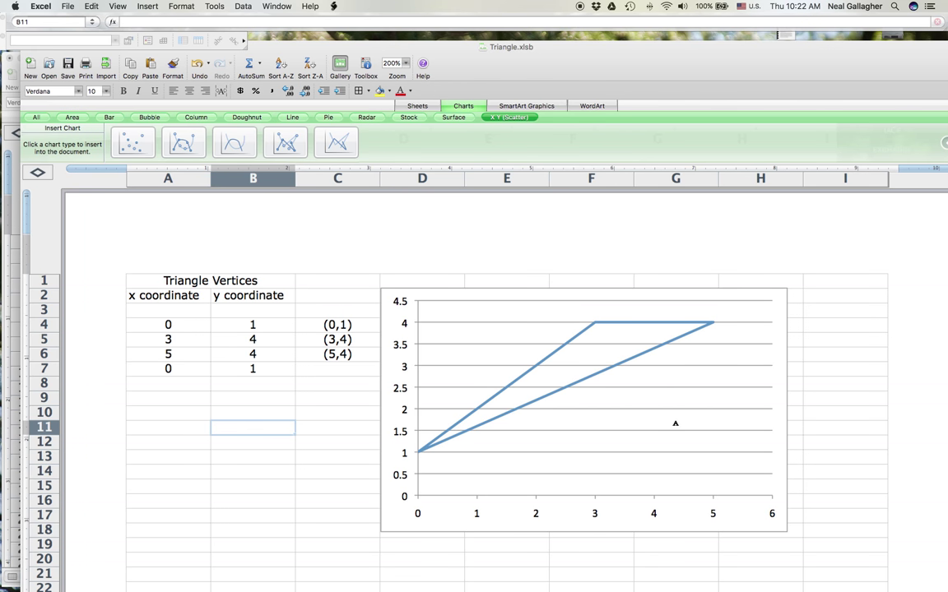
pyautogui.click(675, 424)
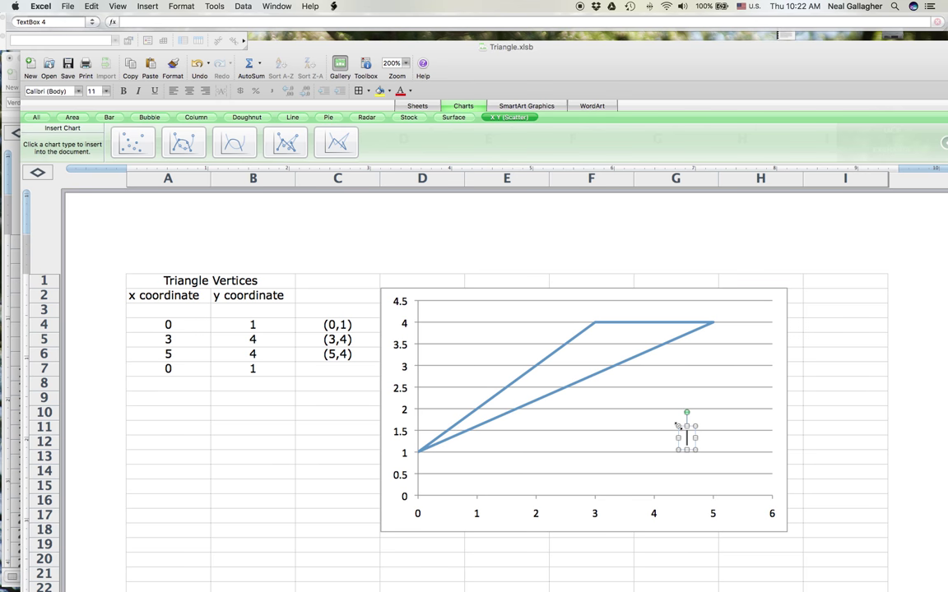
pyautogui.write('Vertex')
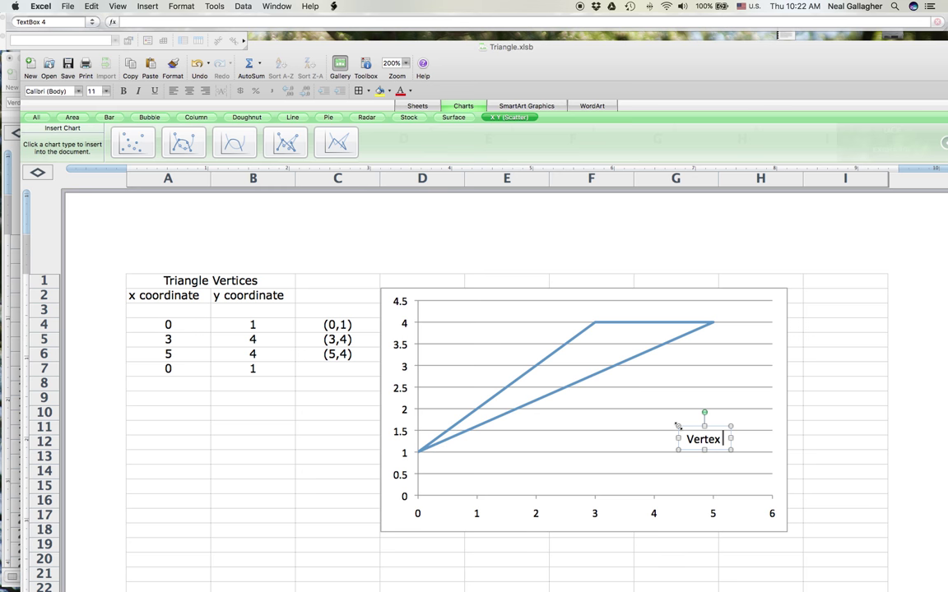
pyautogui.write('coo')
pyautogui.write('rdinates')
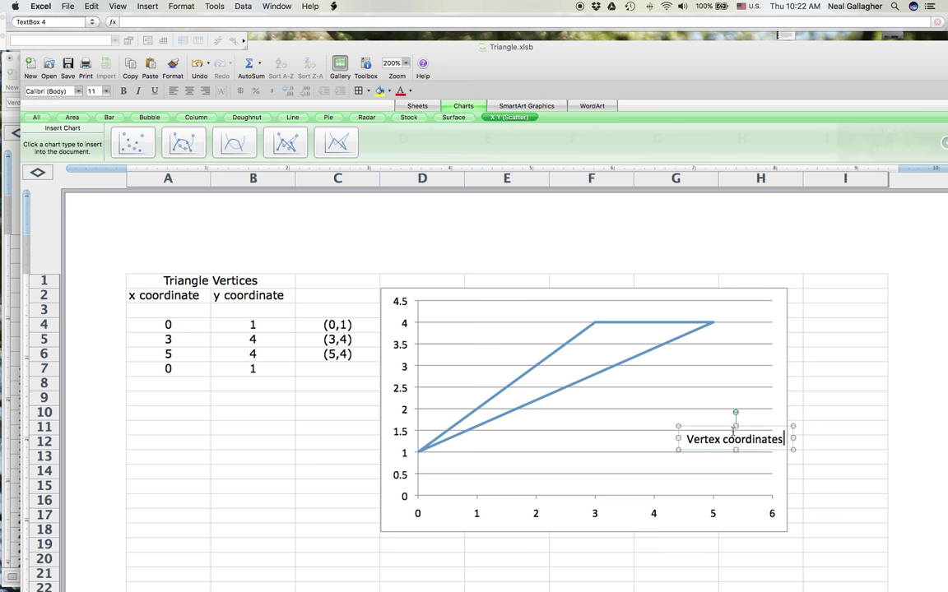
pyautogui.click(735, 426)
pyautogui.click(254, 445)
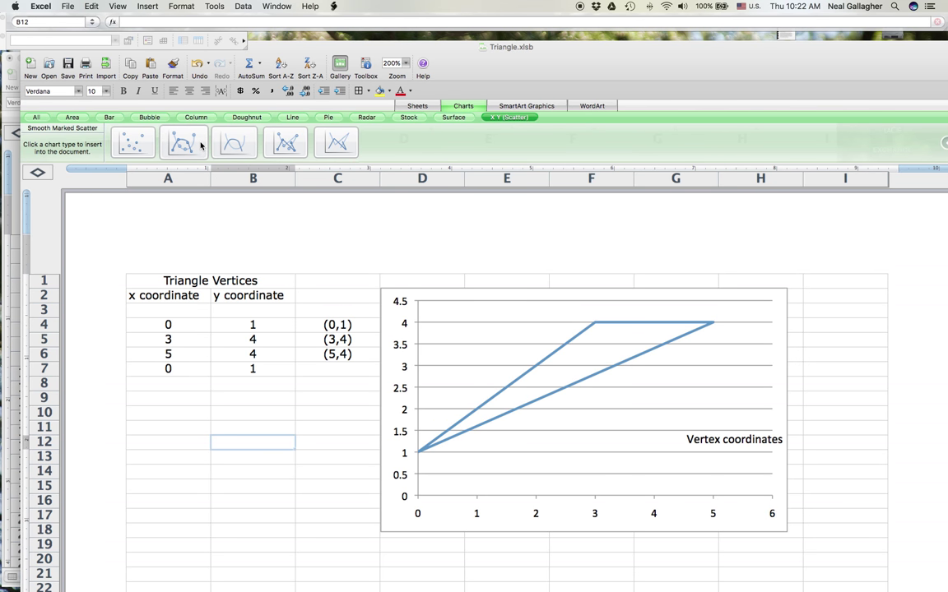
pyautogui.click(147, 6)
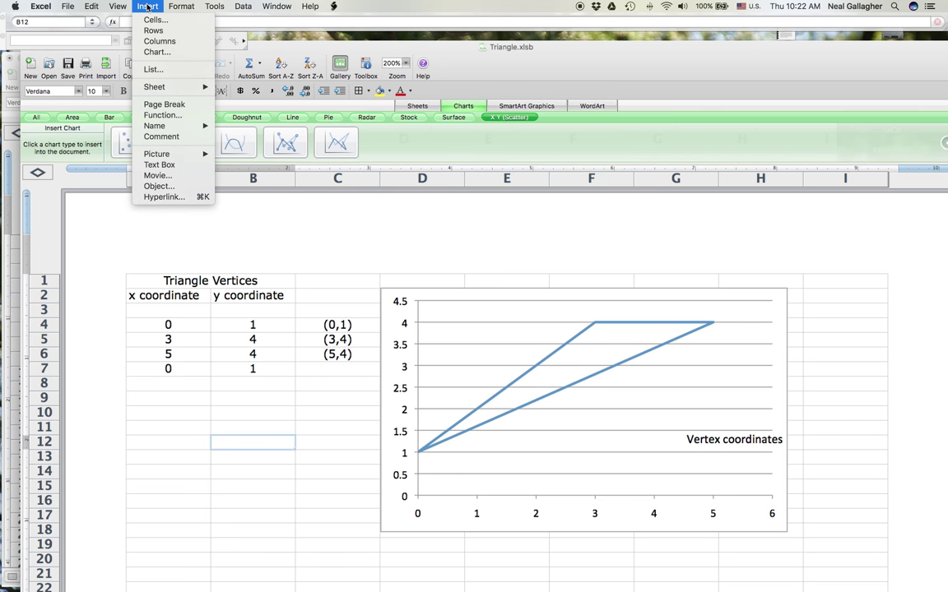
pyautogui.click(159, 165)
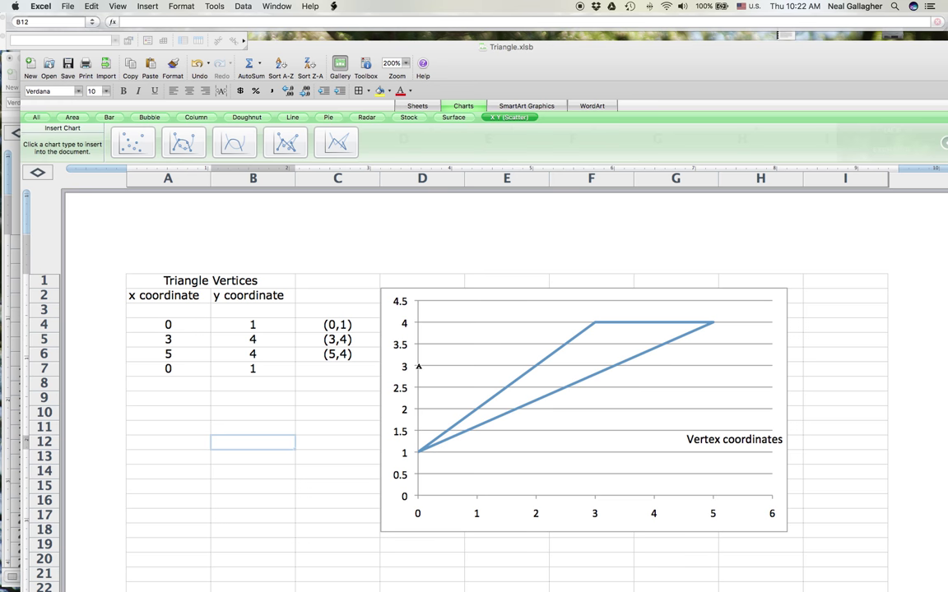
pyautogui.click(714, 459)
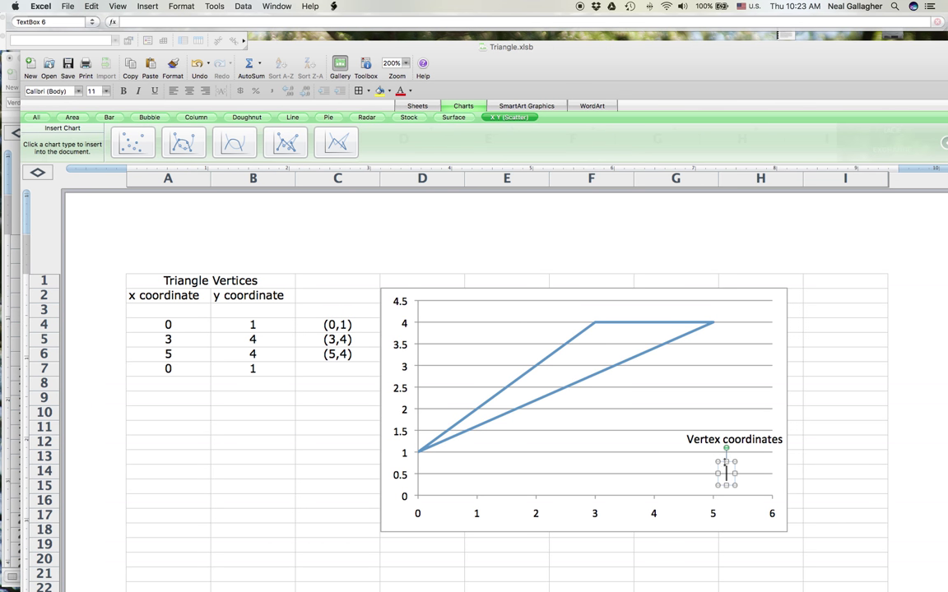
pyautogui.click(750, 475)
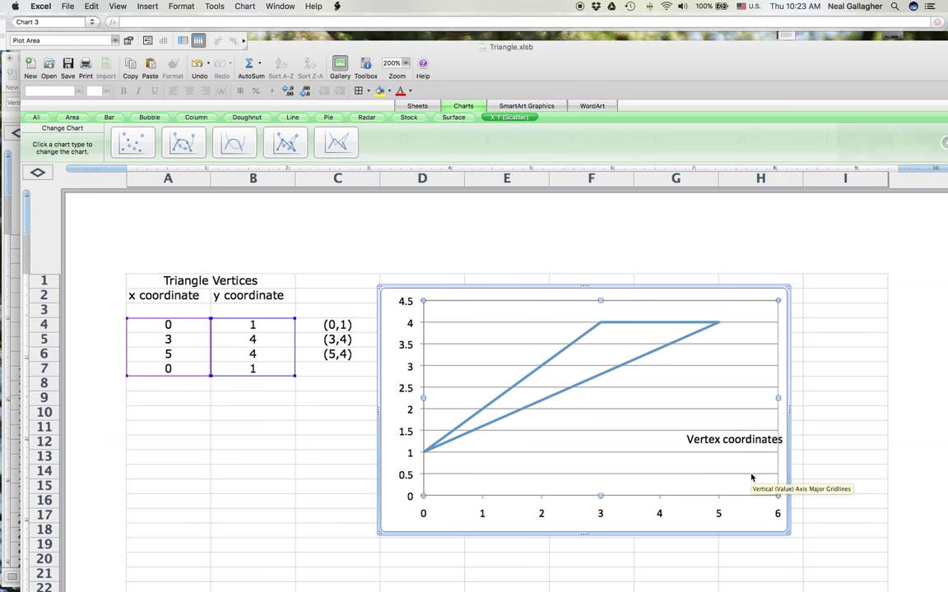
pyautogui.click(91, 7)
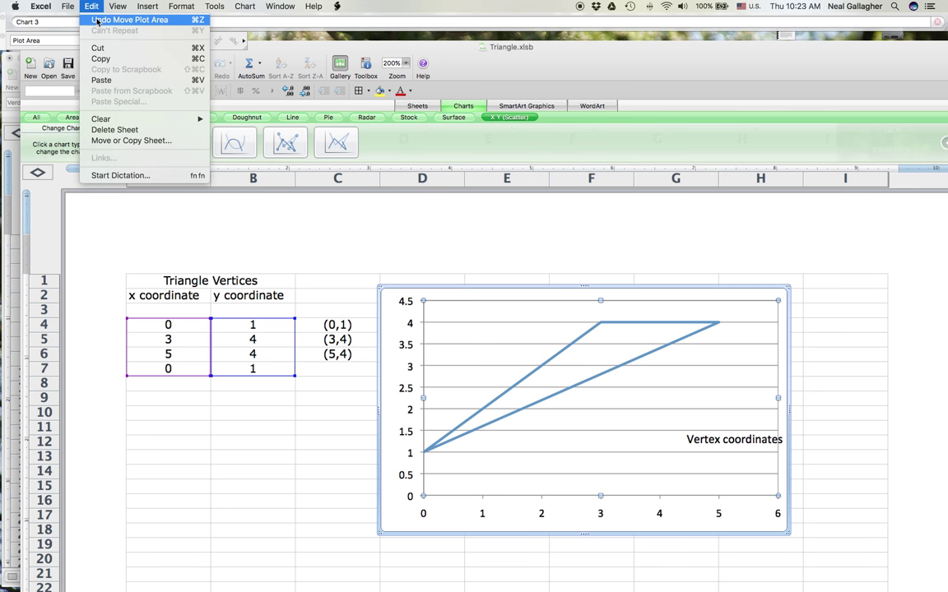
pyautogui.click(97, 20)
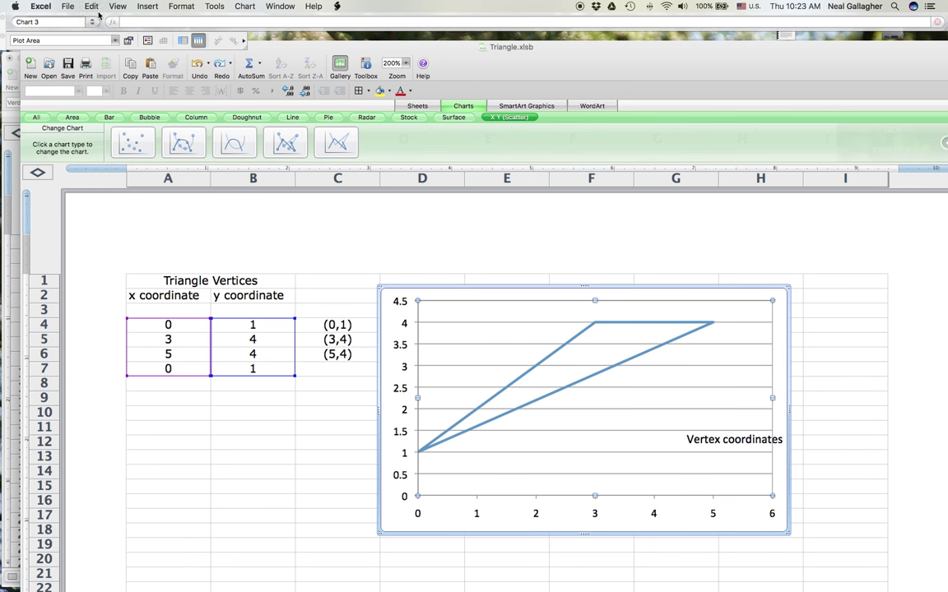
pyautogui.click(93, 7)
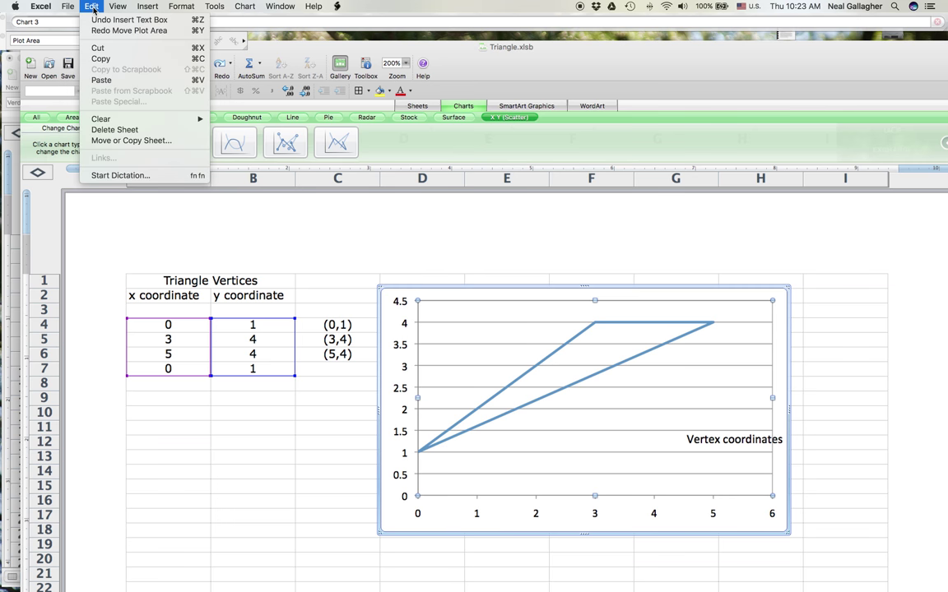
pyautogui.moveTo(118, 6)
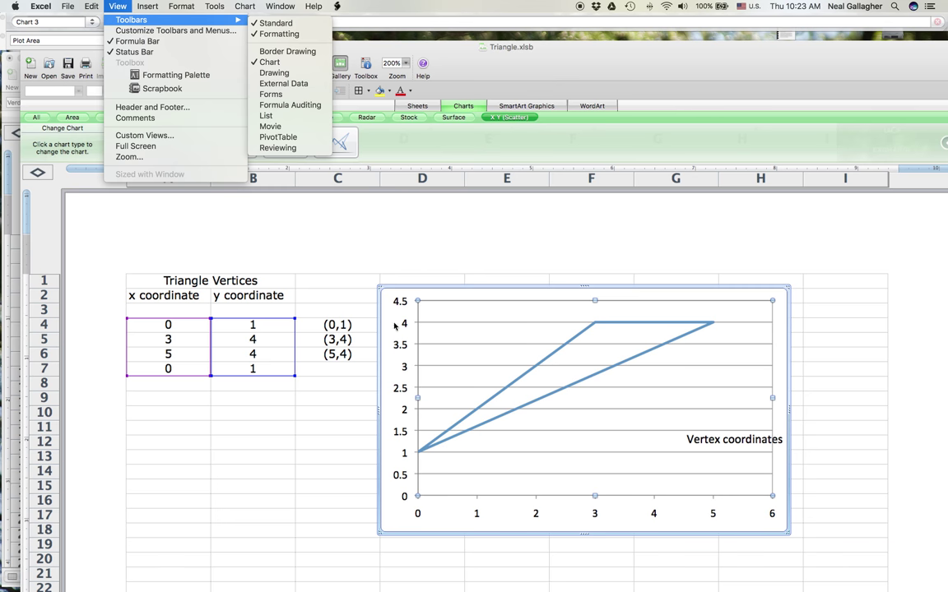
pyautogui.click(247, 434)
pyautogui.rightClick(247, 434)
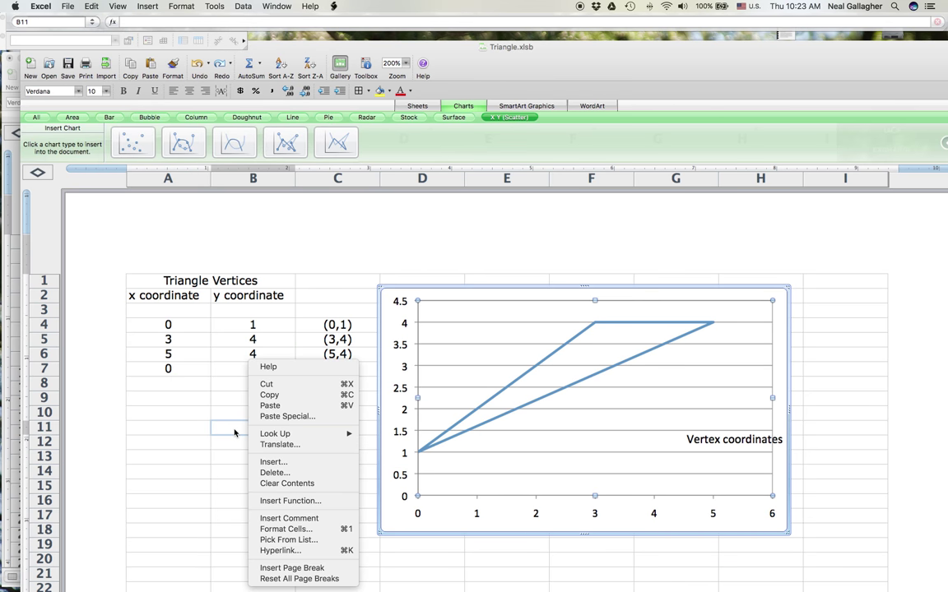
pyautogui.click(232, 433)
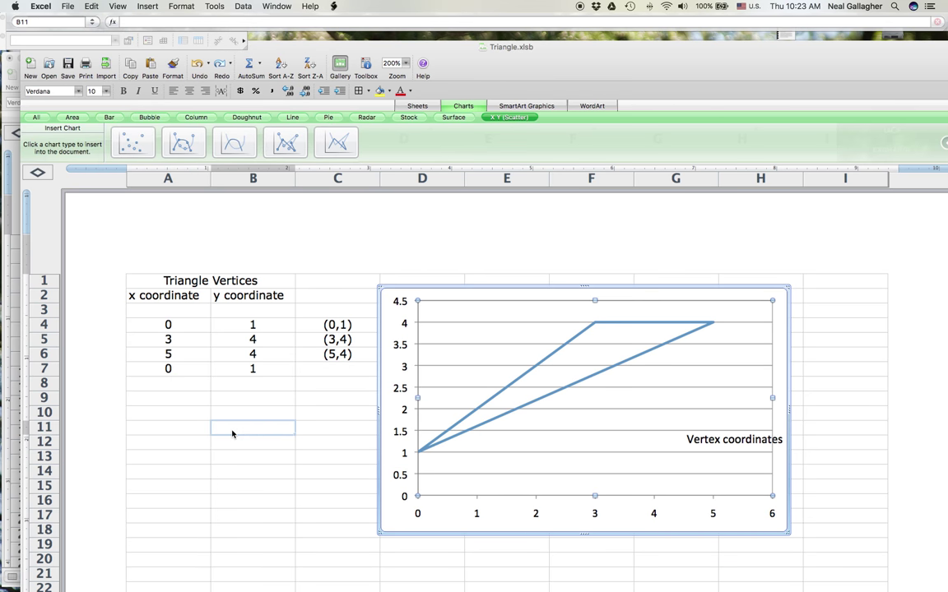
# Step: Insert a small empty text box directly beneath the "Vertex coordinates" label and reduce its height
pyautogui.click(147, 7)
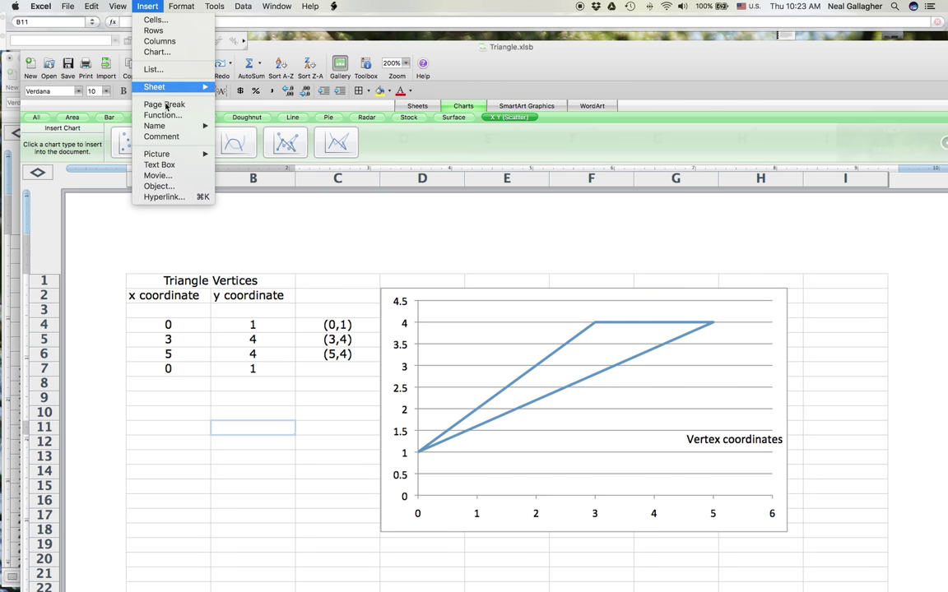
pyautogui.click(169, 165)
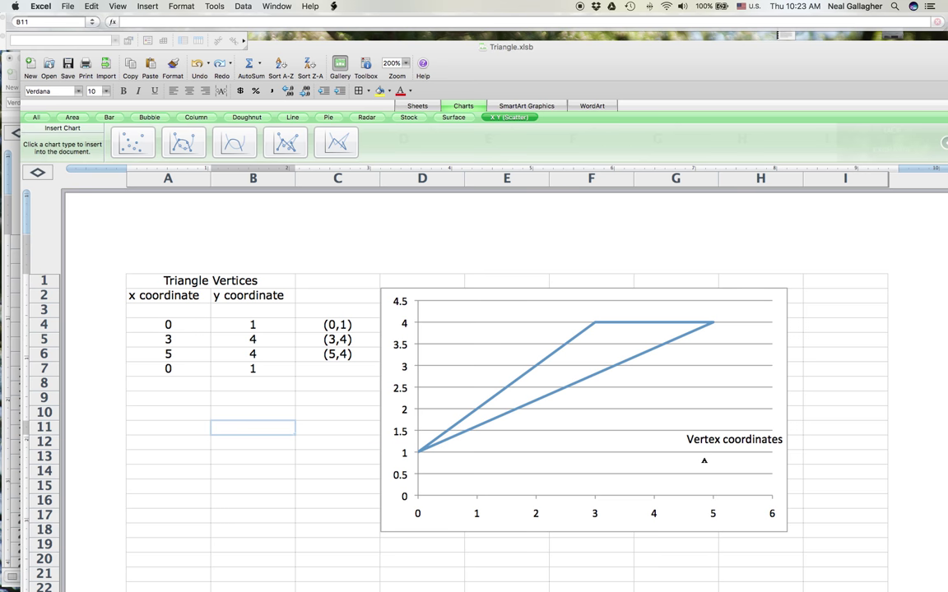
pyautogui.moveTo(707, 460)
pyautogui.mouseDown()
pyautogui.moveTo(725, 484)
pyautogui.moveTo(729, 471)
pyautogui.moveTo(745, 471)
pyautogui.mouseUp()
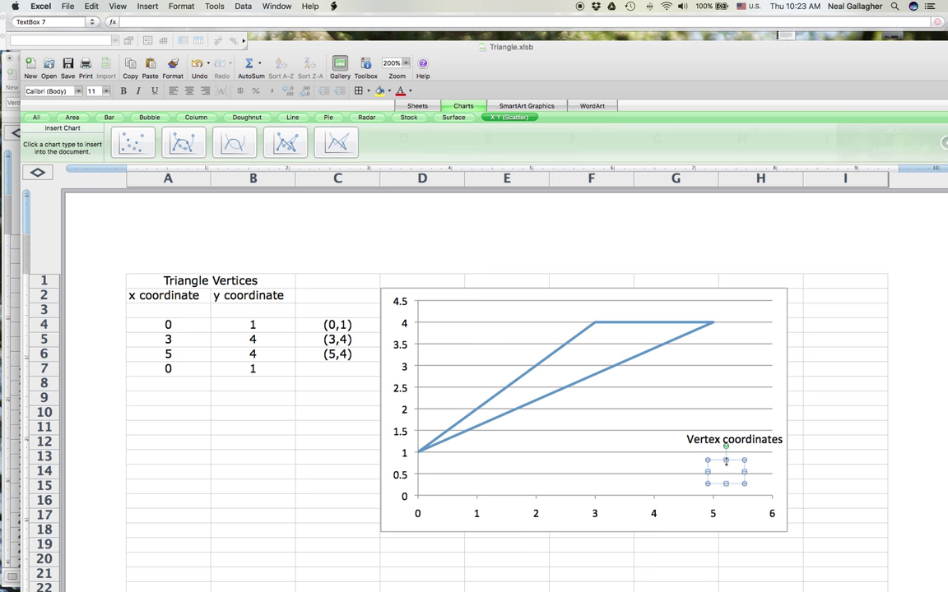
pyautogui.moveTo(725, 484); pyautogui.dragTo(726, 476)
pyautogui.moveTo(725, 460)
pyautogui.mouseDown()
pyautogui.moveTo(726, 451)
pyautogui.moveTo(726, 469)
pyautogui.mouseUp()
pyautogui.click(718, 461)
# Step: Link the empty text box to cell C4 with =$C$4 and adjust it to fit on one line under the label
pyautogui.click(134, 24)
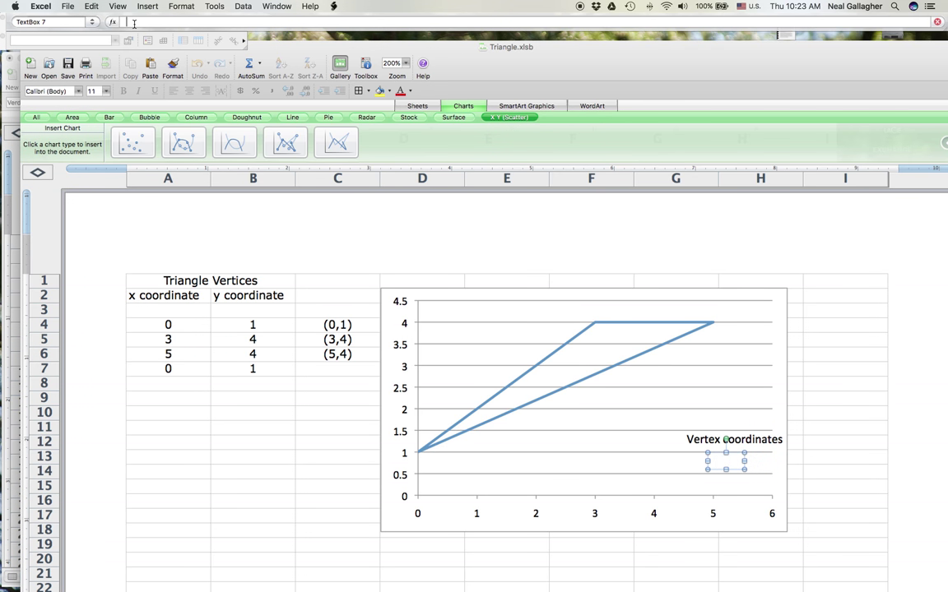
pyautogui.write('=')
pyautogui.click(332, 327)
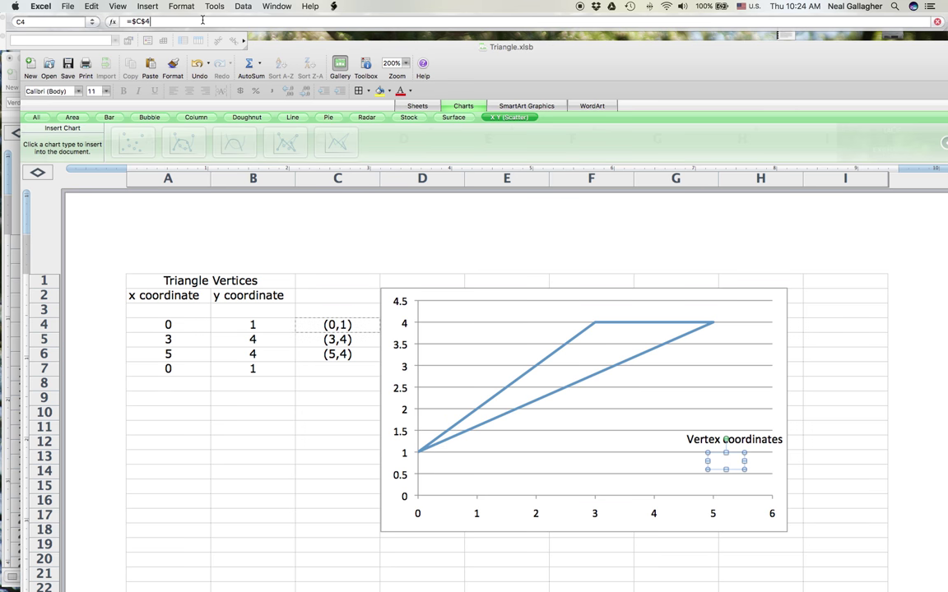
pyautogui.press('Return')
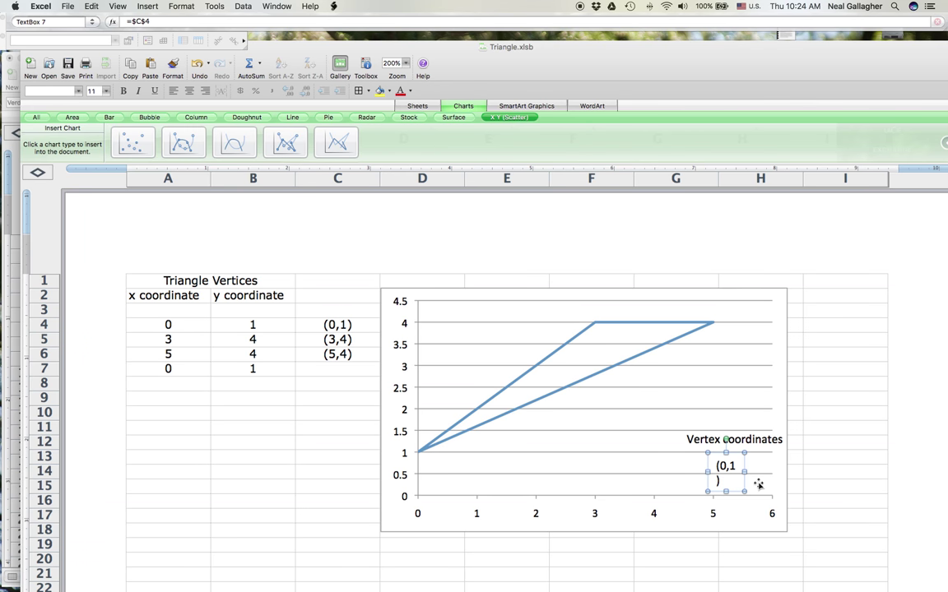
pyautogui.moveTo(744, 472); pyautogui.dragTo(753, 467)
pyautogui.moveTo(728, 465); pyautogui.dragTo(731, 459)
pyautogui.click(248, 426)
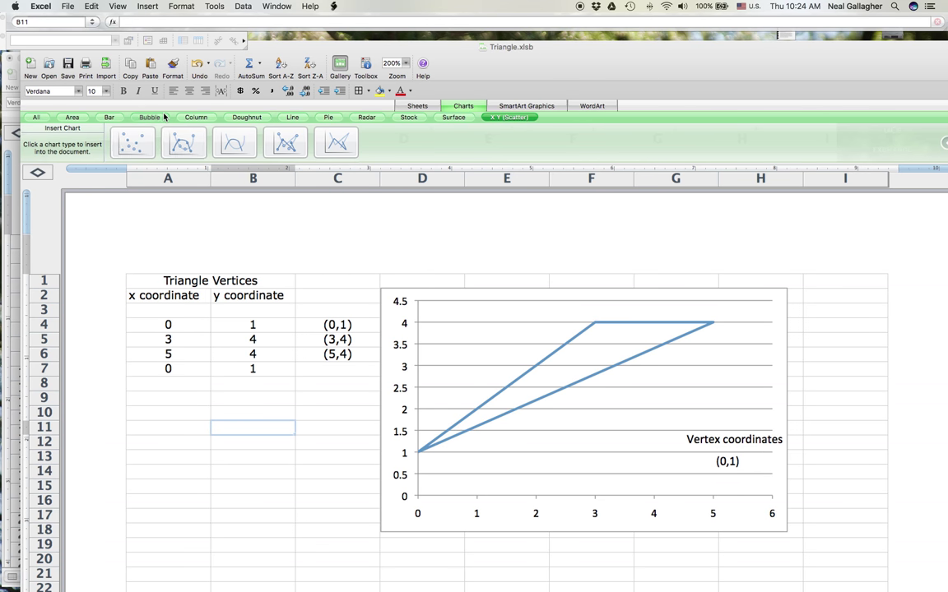
# Step: Insert another empty text box below the (0,1) label on the chart and resize it
pyautogui.click(147, 6)
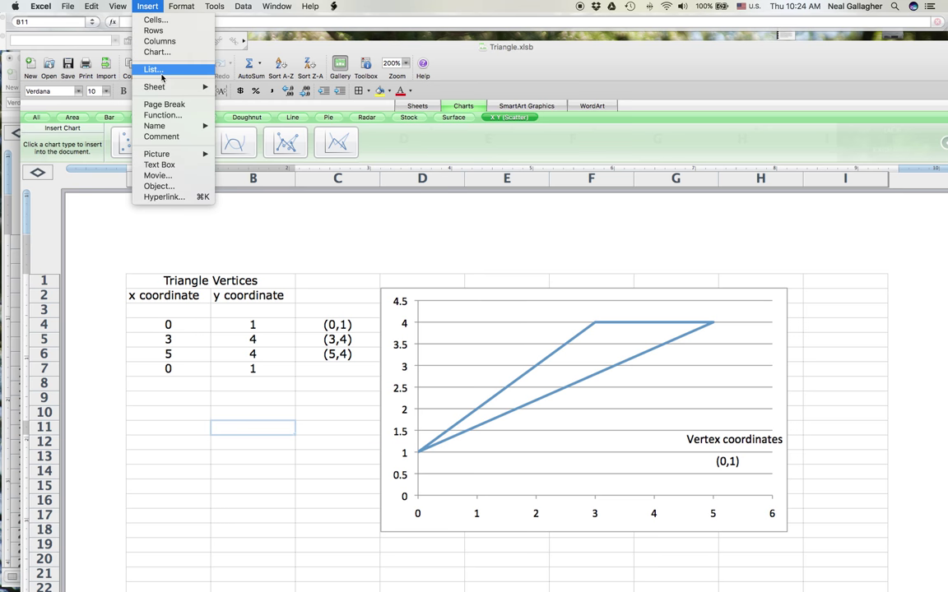
pyautogui.click(171, 165)
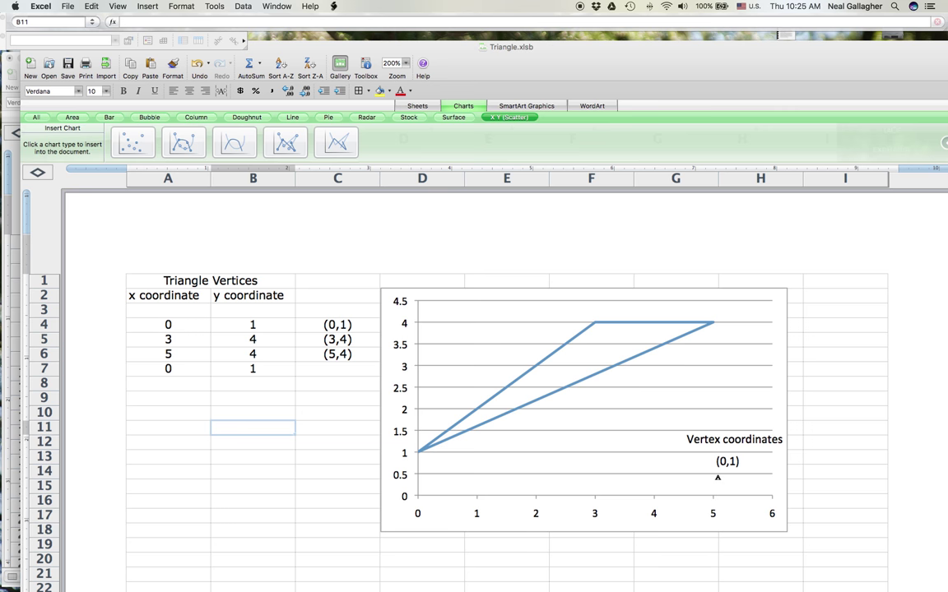
pyautogui.click(721, 481)
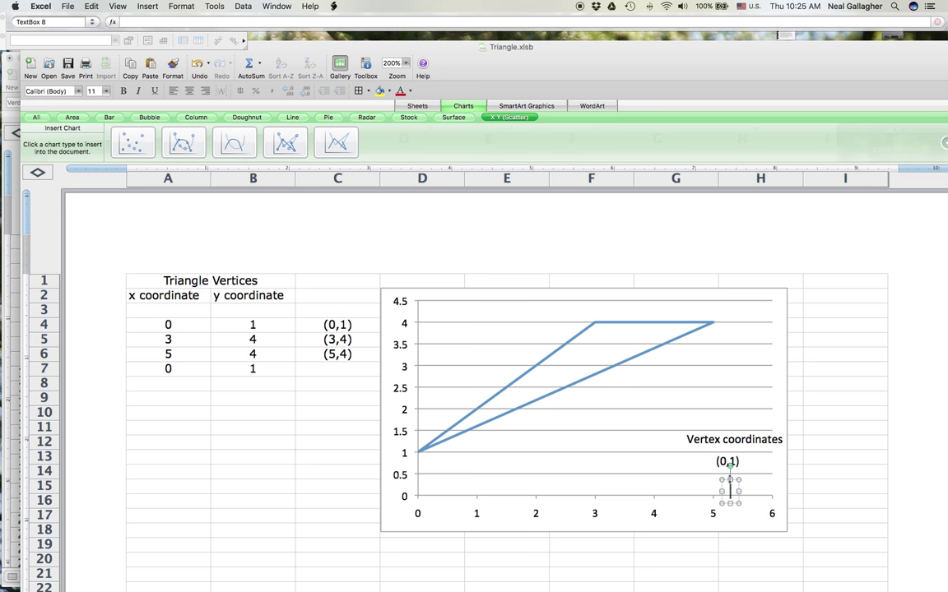
pyautogui.moveTo(729, 479); pyautogui.dragTo(753, 483)
# Step: Link the new text box to cell C5 with =$C$5, widen it to one line and align it under the (0,1) label
pyautogui.click(162, 22)
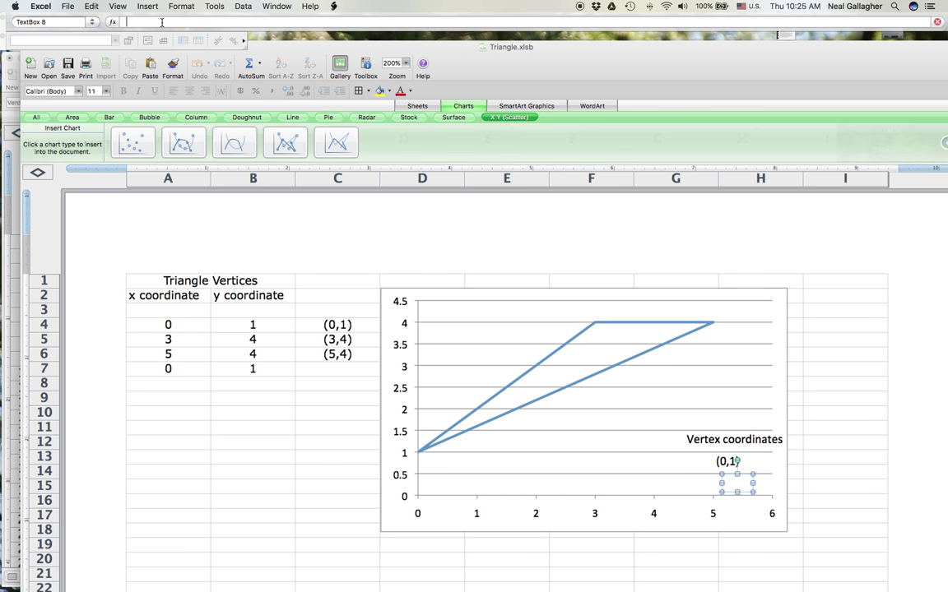
pyautogui.write('=')
pyautogui.click(350, 340)
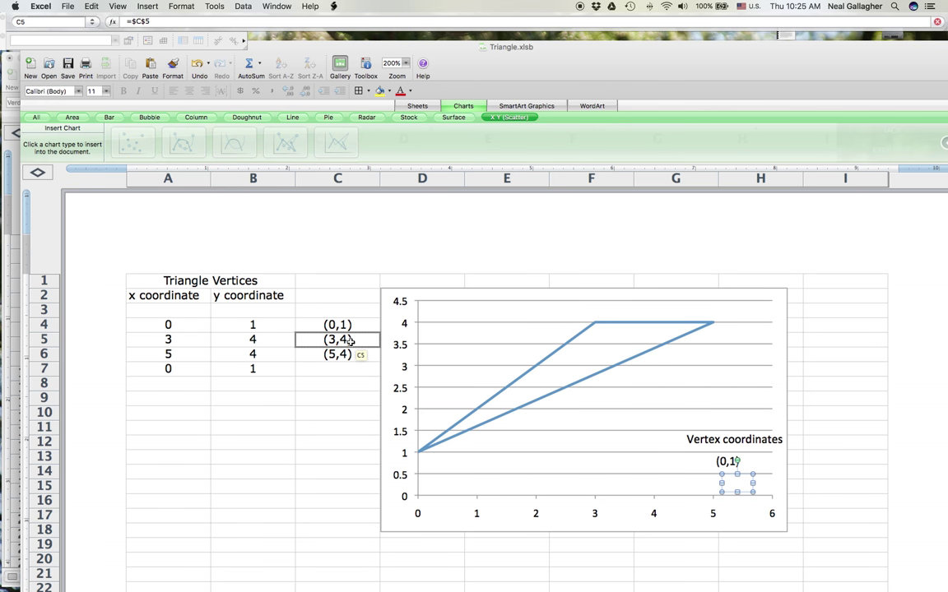
pyautogui.press('Return')
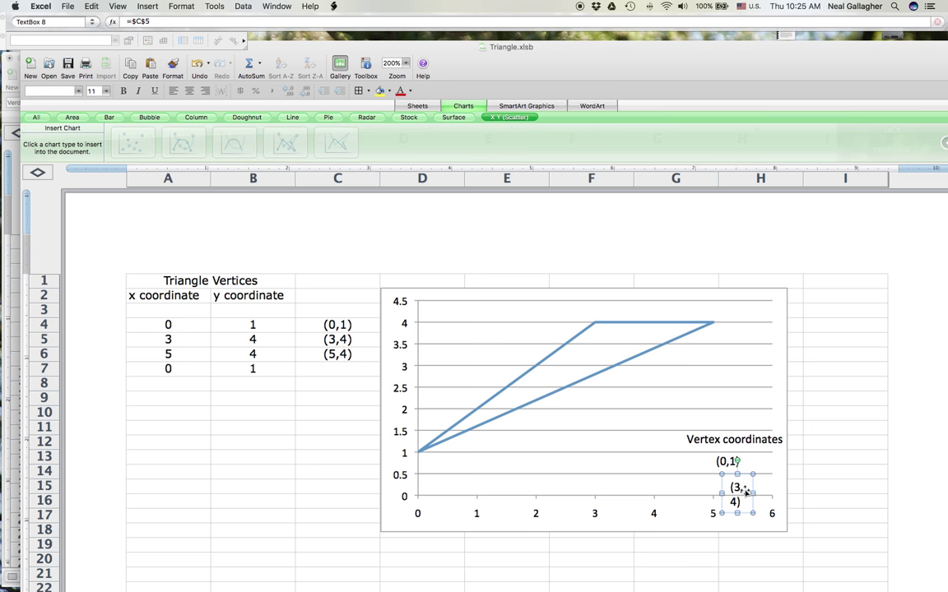
pyautogui.moveTo(752, 493); pyautogui.dragTo(729, 485)
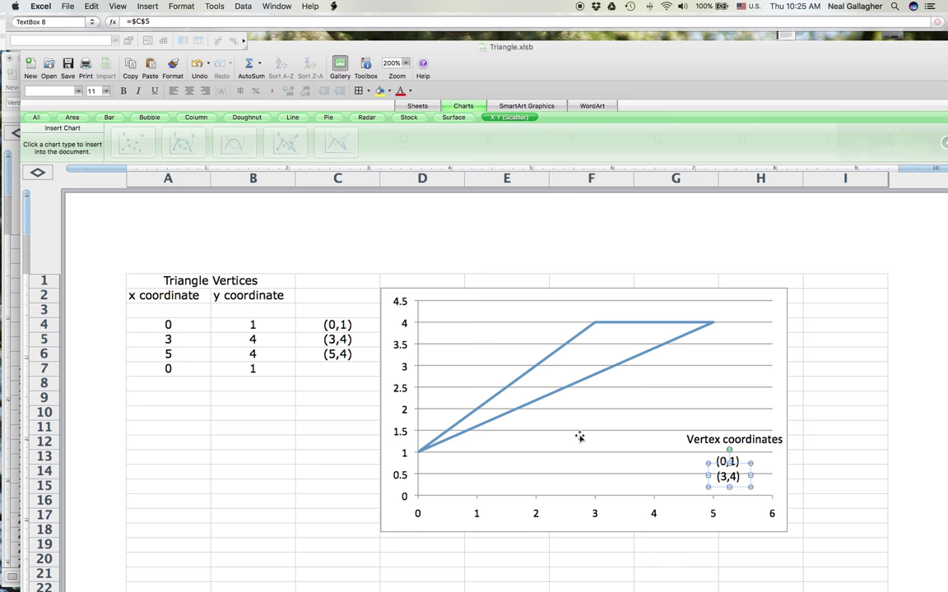
pyautogui.click(257, 473)
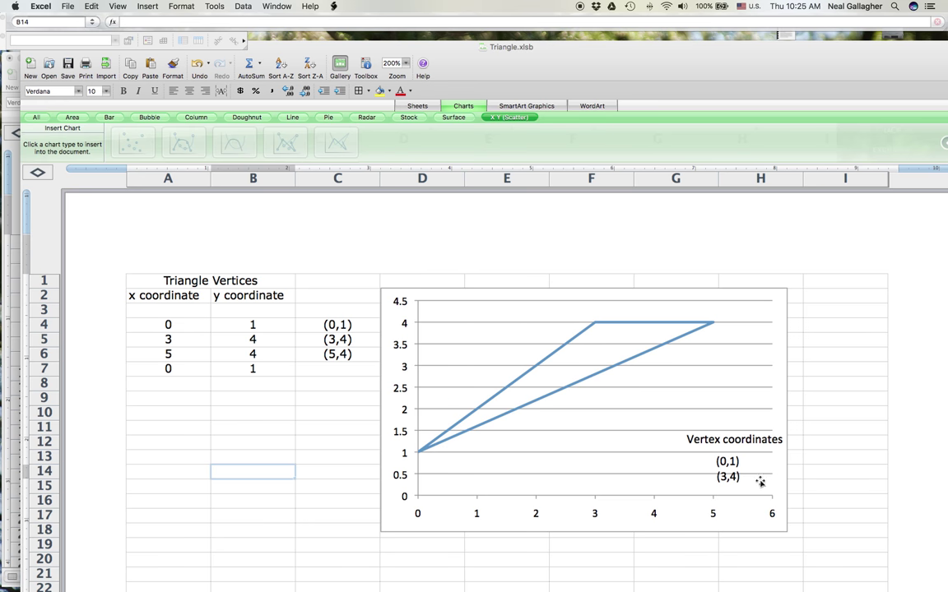
# Step: Insert another empty text box below the (3,4) label on the chart and widen it
pyautogui.click(147, 6)
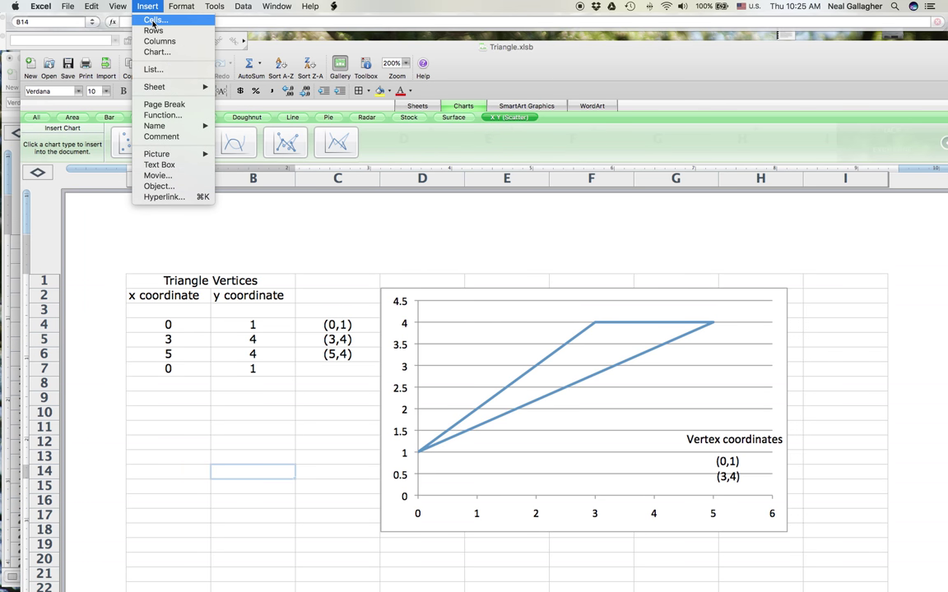
pyautogui.moveTo(177, 156)
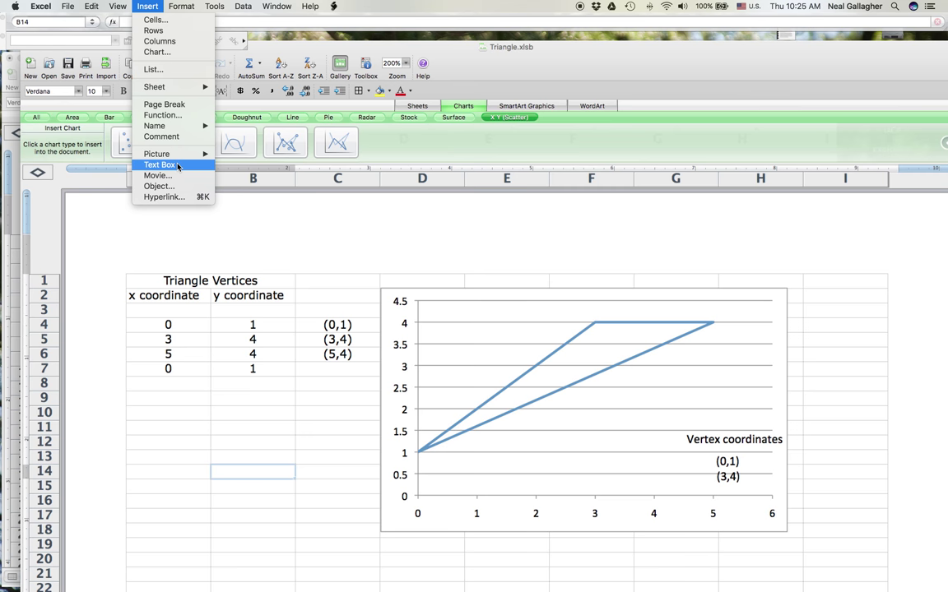
pyautogui.click(177, 165)
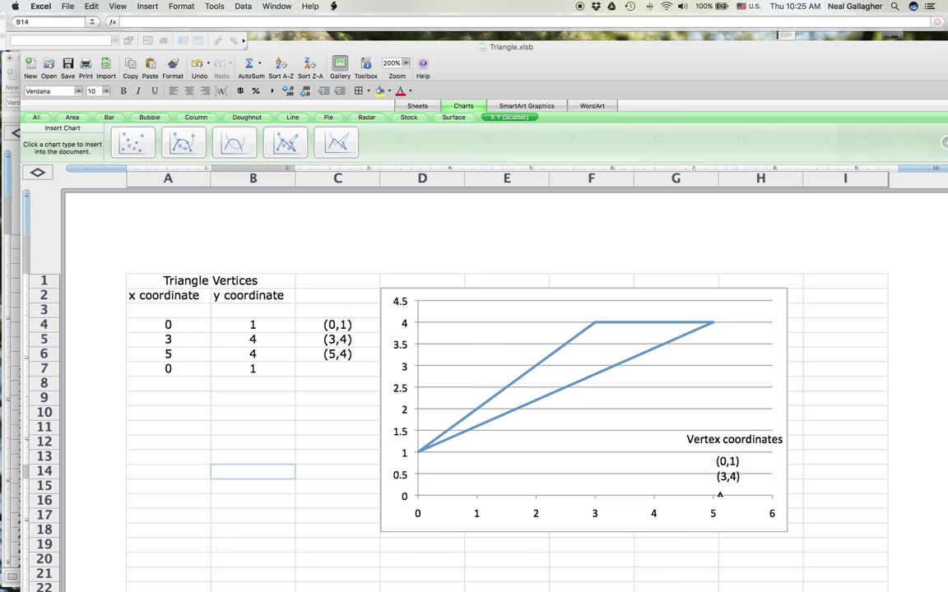
pyautogui.click(722, 497)
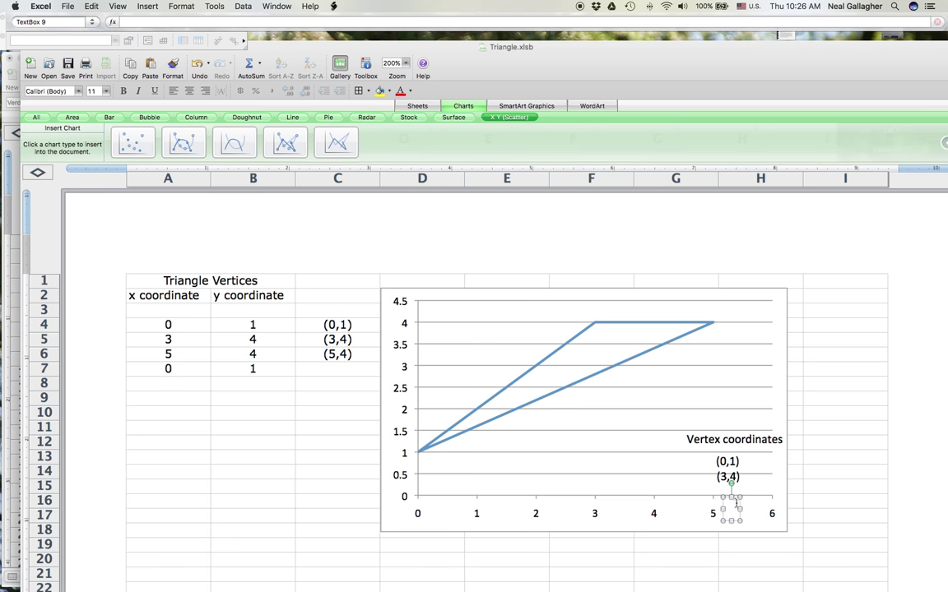
pyautogui.moveTo(740, 509); pyautogui.dragTo(756, 510)
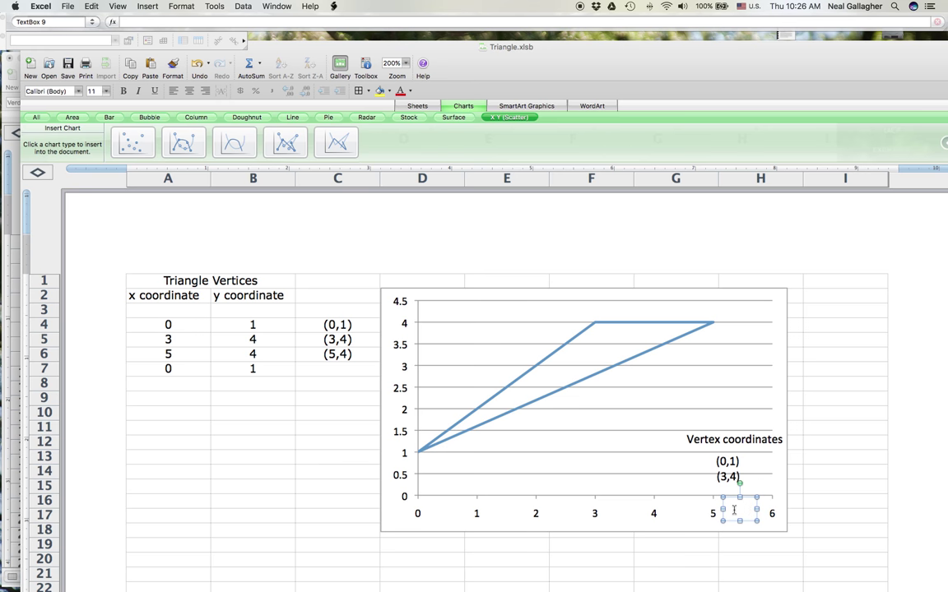
# Step: Link the new text box to cell C6 with =$C$6, fit it on one line and place it under the (3,4) label
pyautogui.click(140, 23)
pyautogui.write('=')
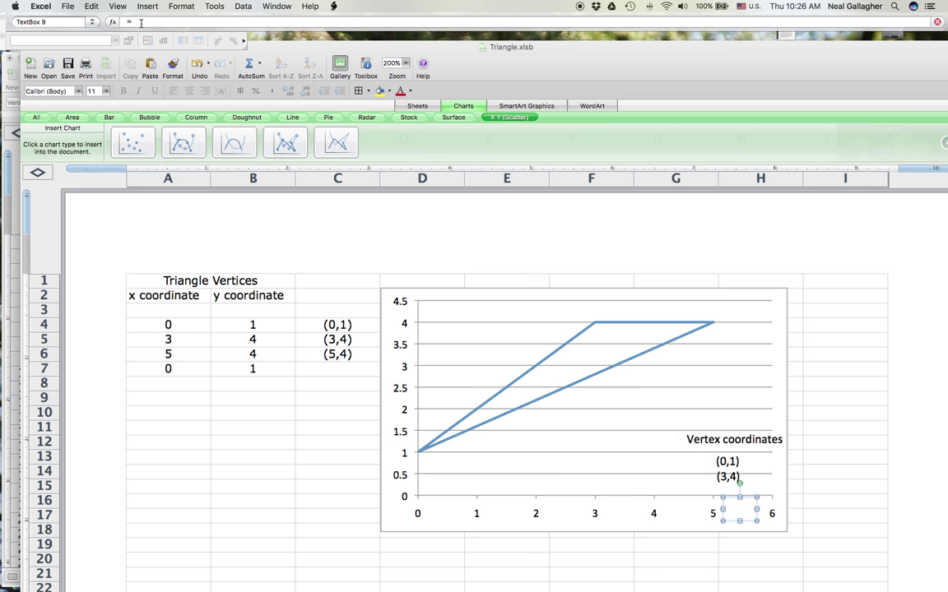
pyautogui.click(339, 355)
pyautogui.press('Return')
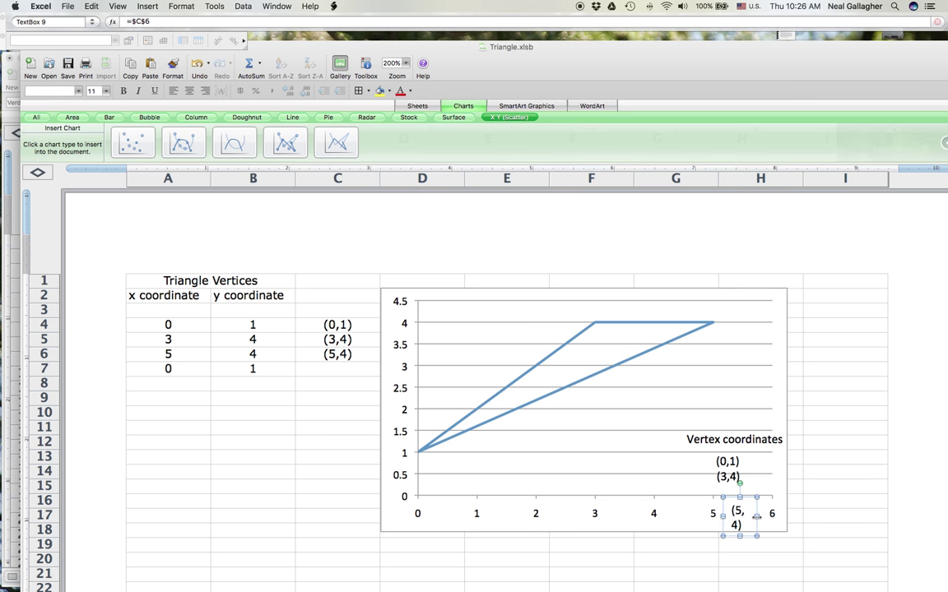
pyautogui.moveTo(756, 517); pyautogui.dragTo(735, 499)
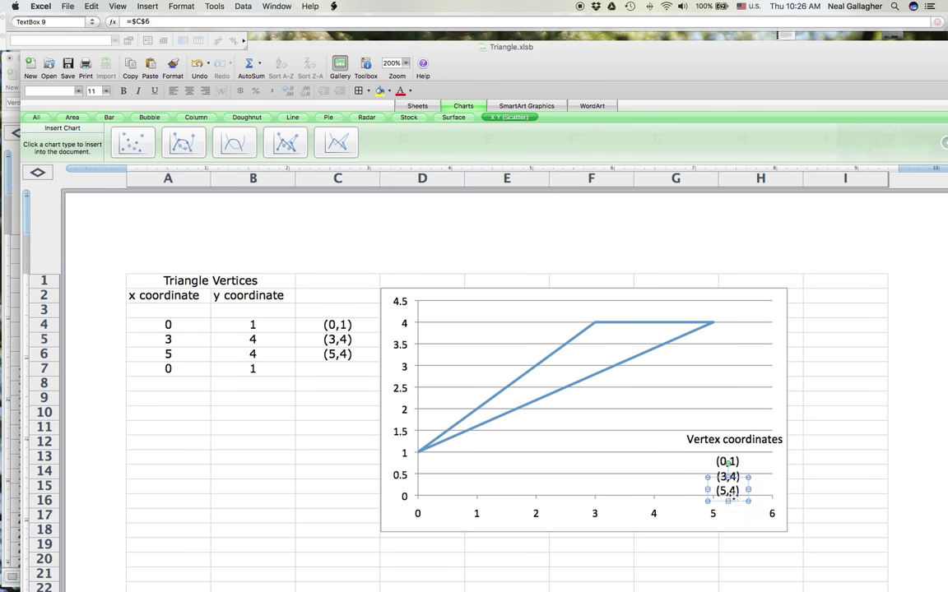
pyautogui.moveTo(735, 497); pyautogui.dragTo(735, 500)
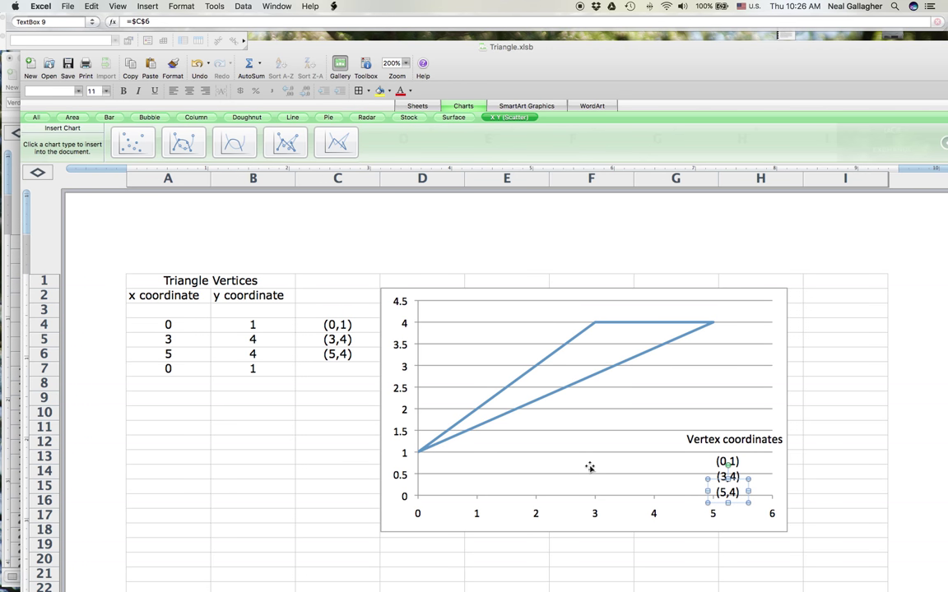
pyautogui.click(235, 454)
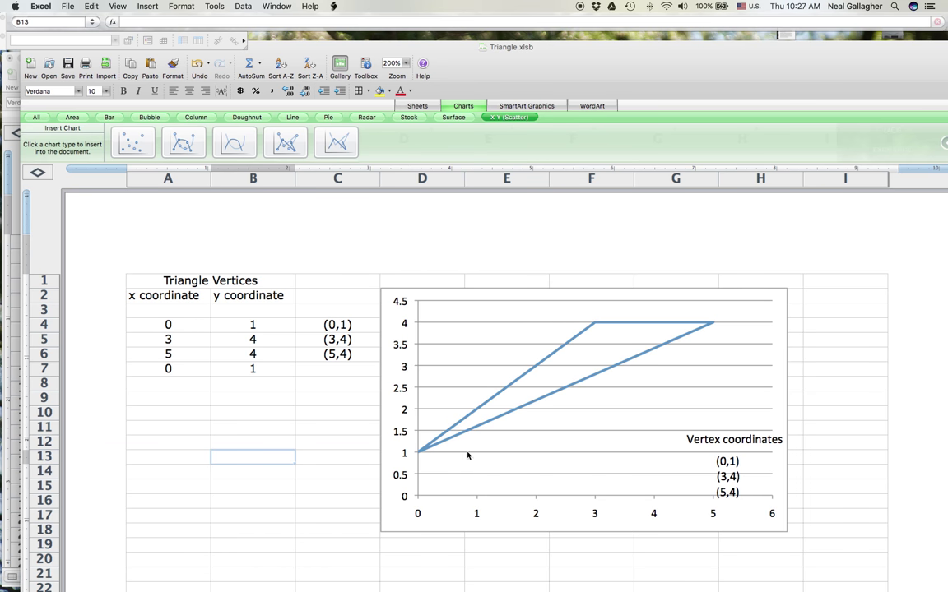
# Step: Remove the horizontal major gridlines from the scatter chart and move the Formatting Palette clear of the chart
pyautogui.click(485, 320)
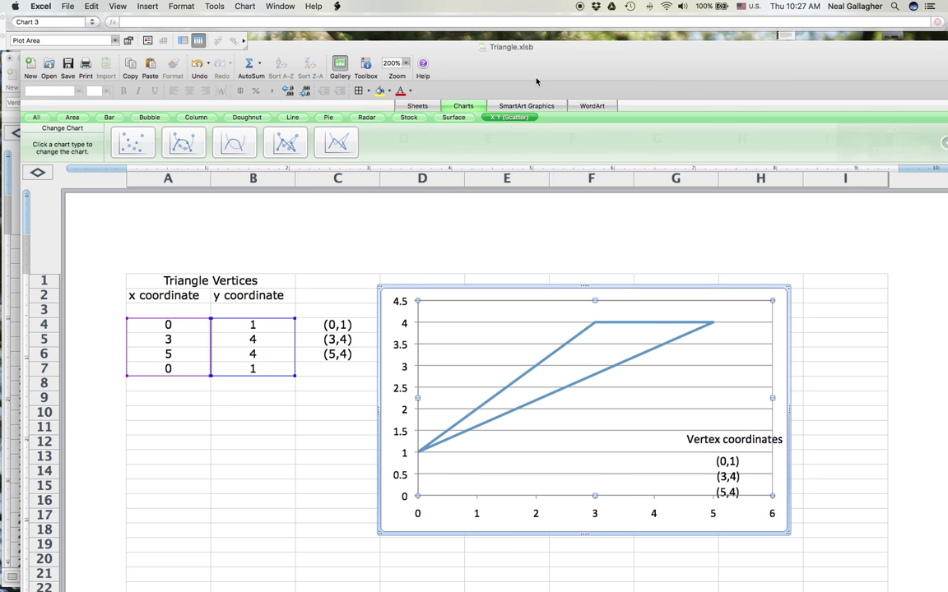
pyautogui.click(364, 66)
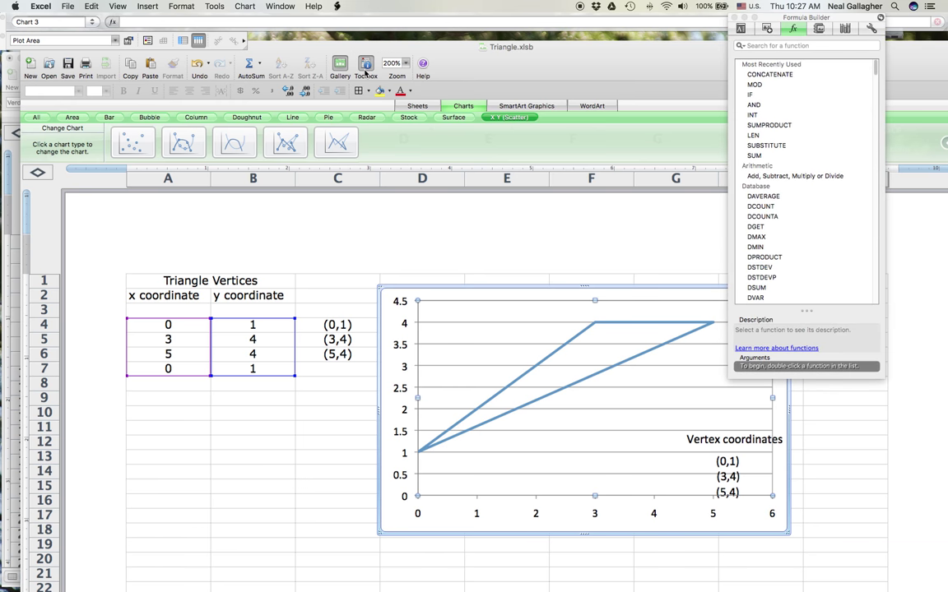
pyautogui.click(739, 29)
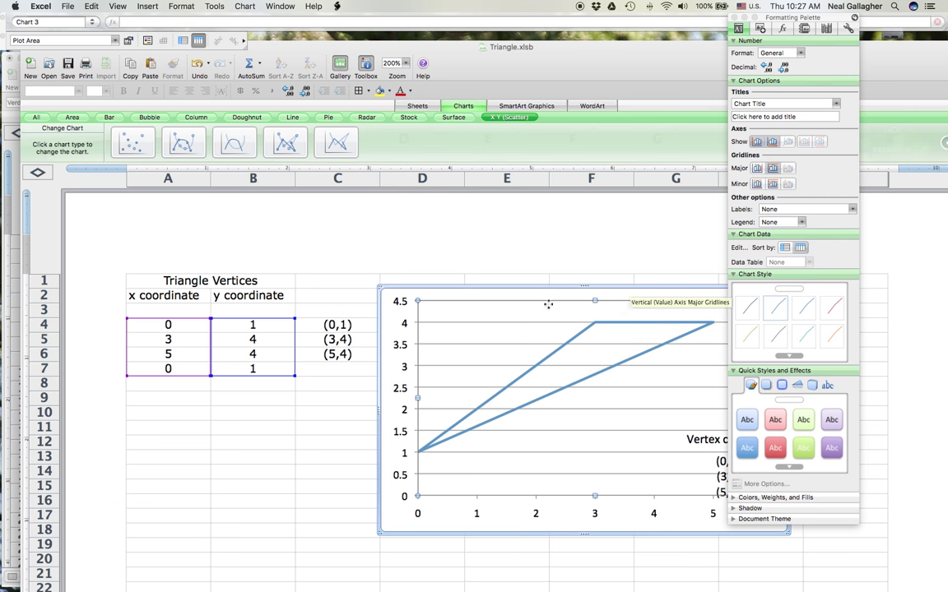
pyautogui.click(758, 169)
pyautogui.click(757, 169)
pyautogui.click(773, 169)
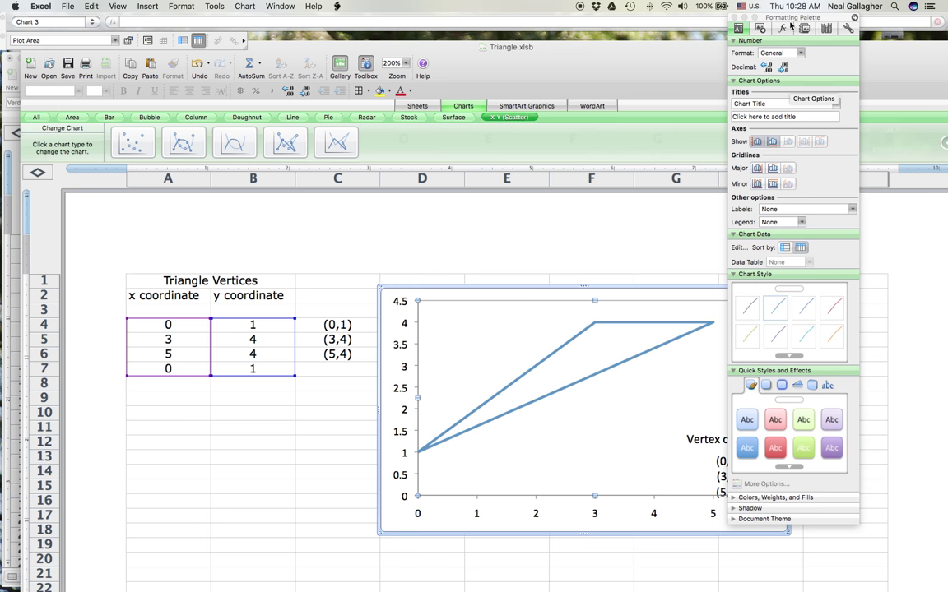
pyautogui.moveTo(782, 22); pyautogui.dragTo(913, 54)
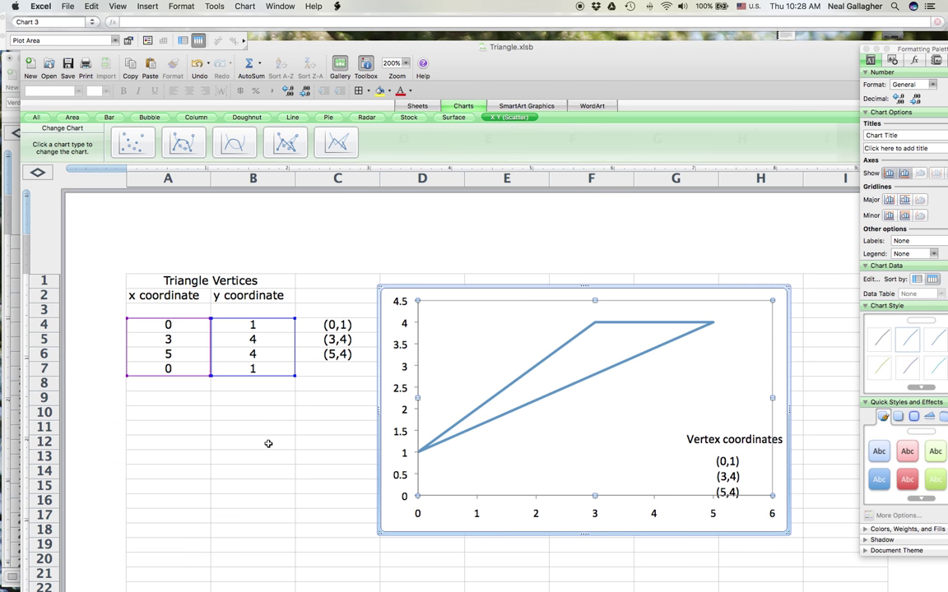
# Step: Move the (0,1), (3,4) and (5,4) labels up to sit closely spaced beneath the "Vertex coordinates" label
pyautogui.click(729, 492)
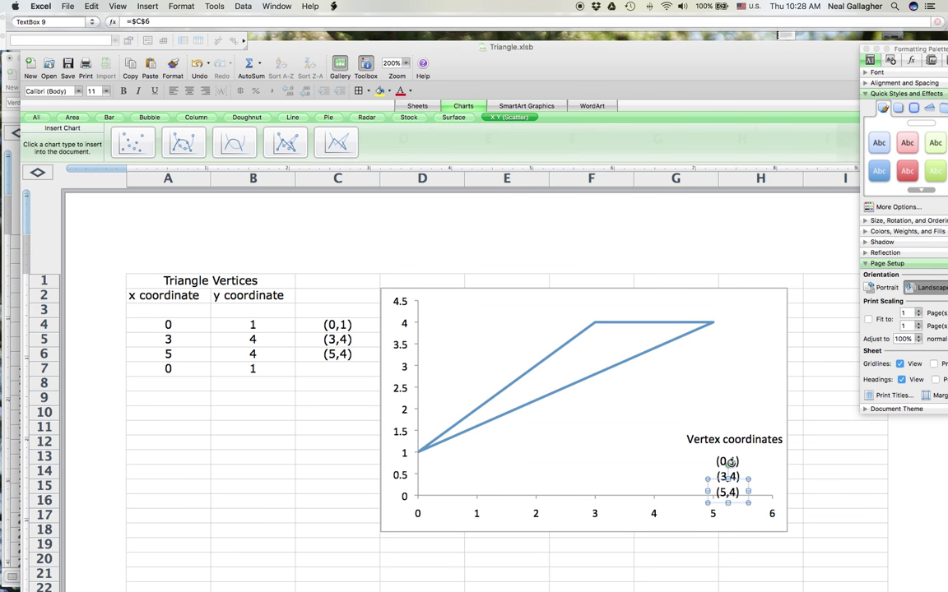
pyautogui.click(307, 447)
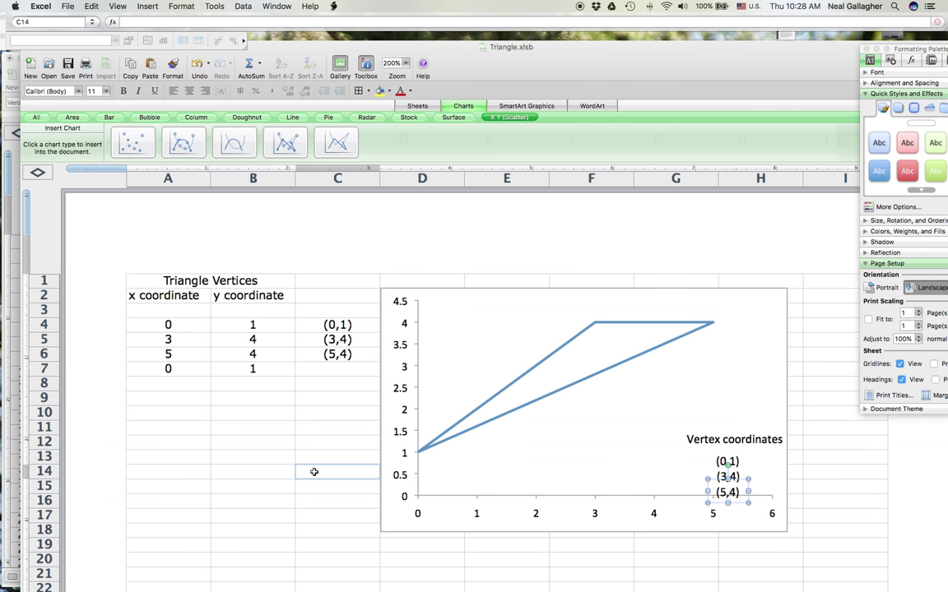
pyautogui.click(727, 462)
pyautogui.moveTo(728, 461); pyautogui.dragTo(730, 469)
pyautogui.click(729, 476)
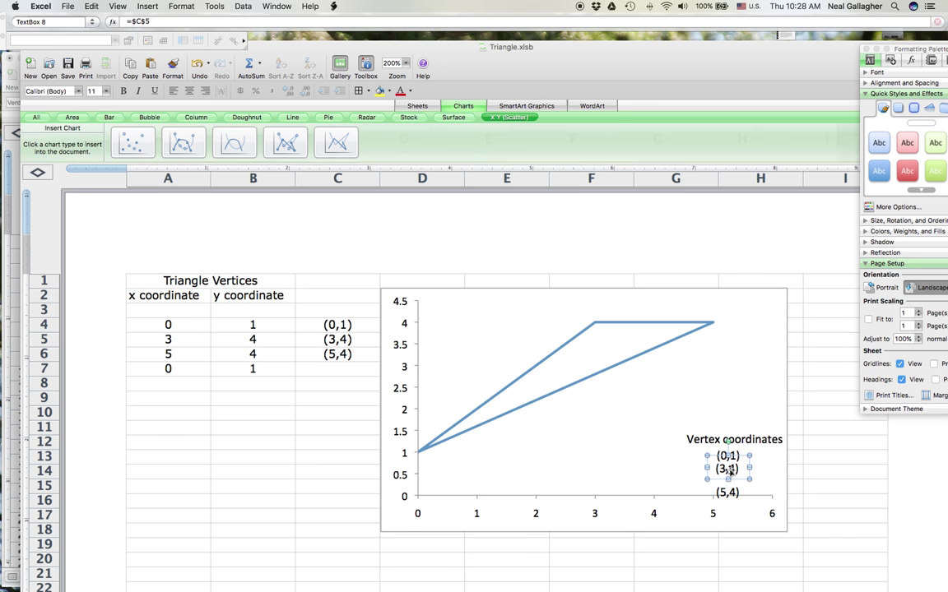
pyautogui.click(728, 491)
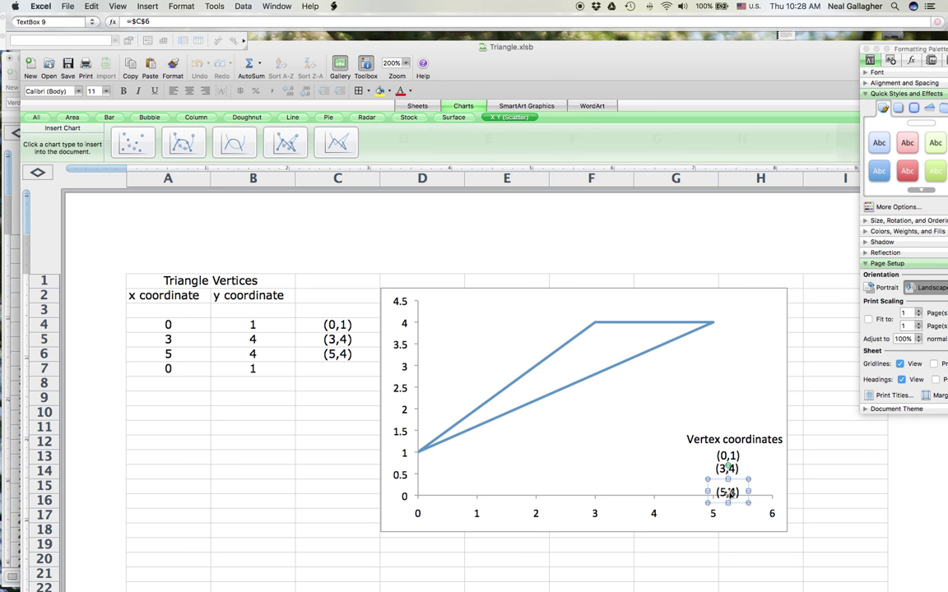
pyautogui.moveTo(730, 491); pyautogui.dragTo(730, 483)
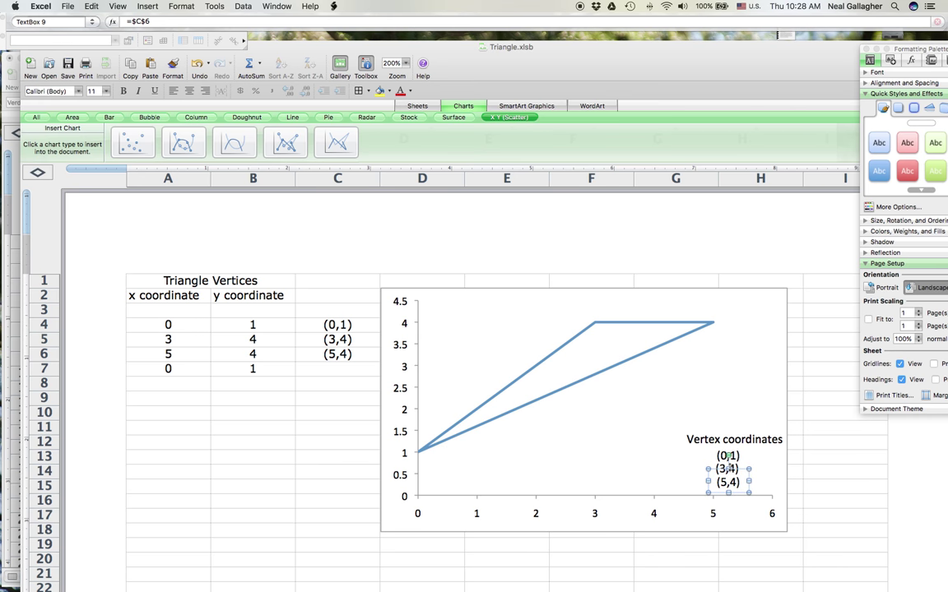
# Step: Nudge the (3,4), (5,4) and (0,1) labels slightly to the right and align them in one straight column
pyautogui.click(723, 469)
pyautogui.moveTo(723, 471); pyautogui.dragTo(730, 469)
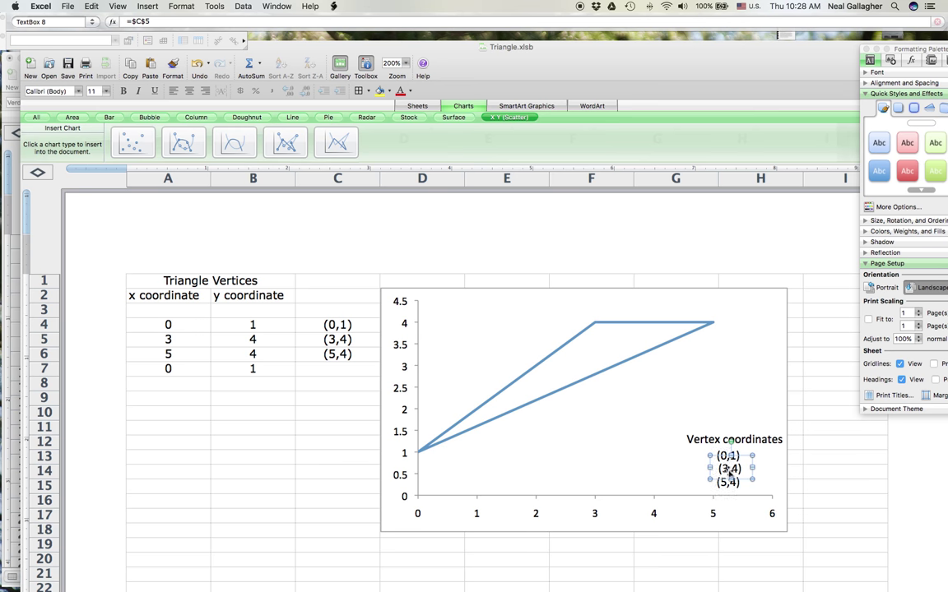
pyautogui.click(728, 484)
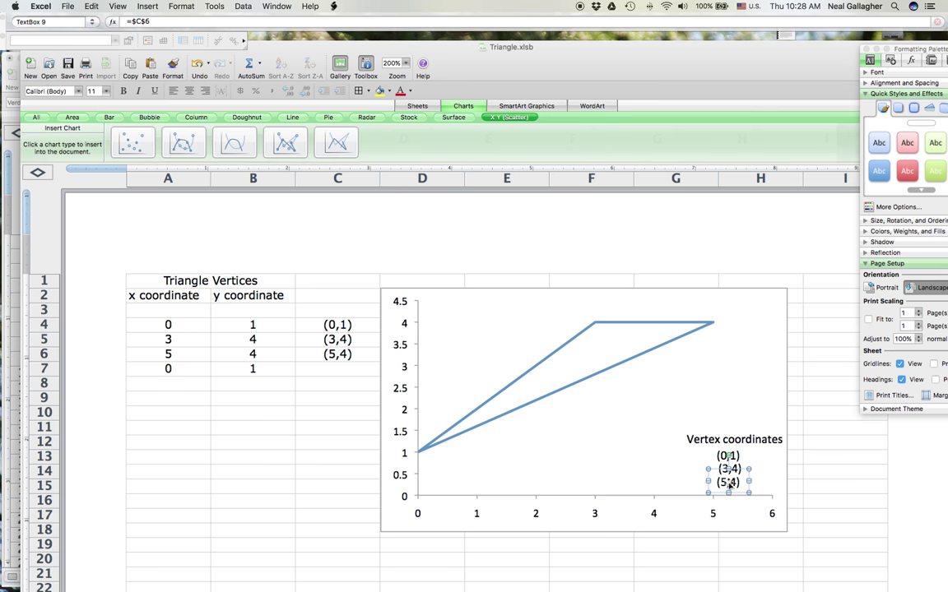
pyautogui.moveTo(728, 484); pyautogui.dragTo(730, 485)
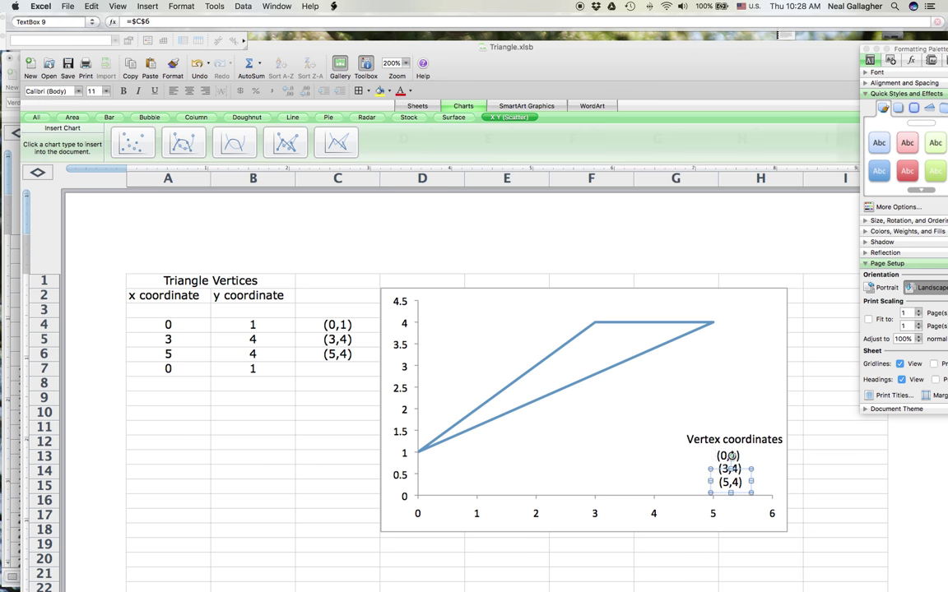
pyautogui.click(725, 458)
pyautogui.moveTo(726, 455); pyautogui.dragTo(731, 467)
pyautogui.click(724, 450)
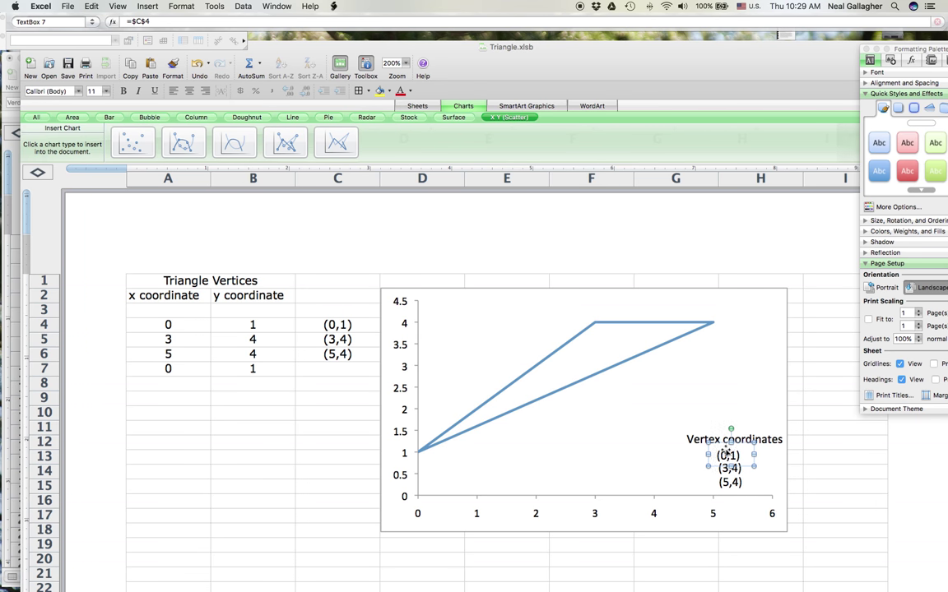
pyautogui.moveTo(729, 455); pyautogui.dragTo(729, 456)
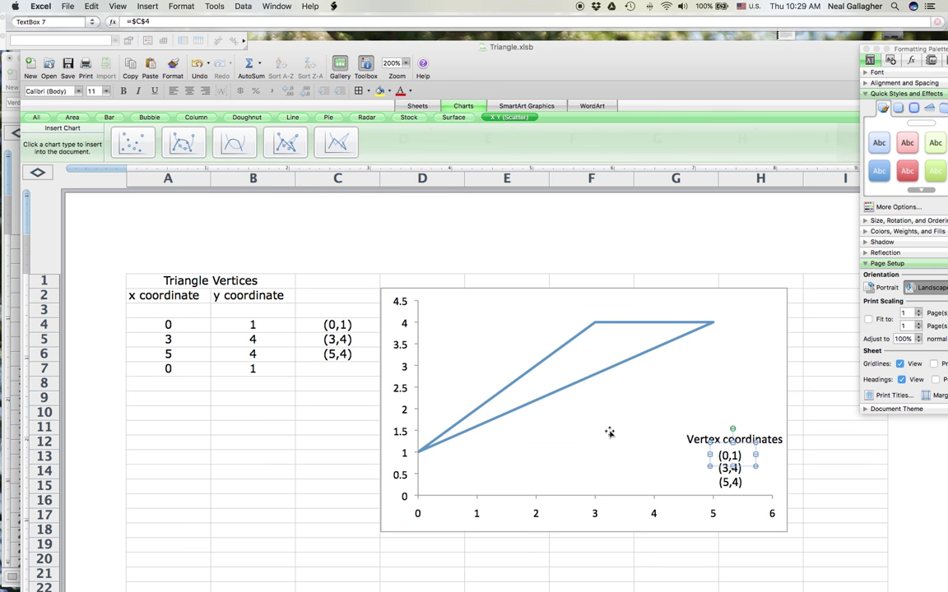